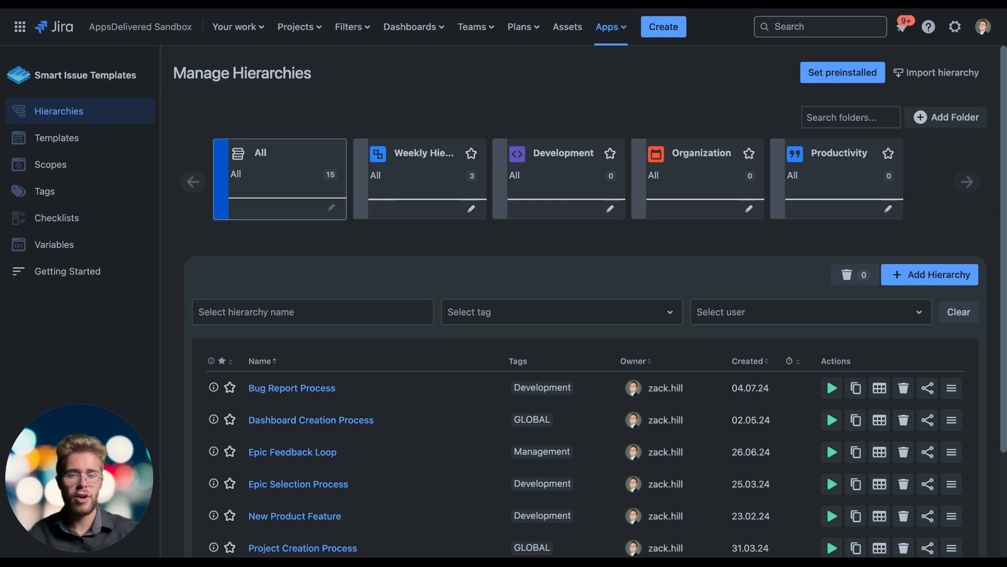
Step: Look through the preinstalled hierarchies offered under Departments and the hierarchy import option, closing both without creating anything
left_click(838, 71)
left_click(409, 210)
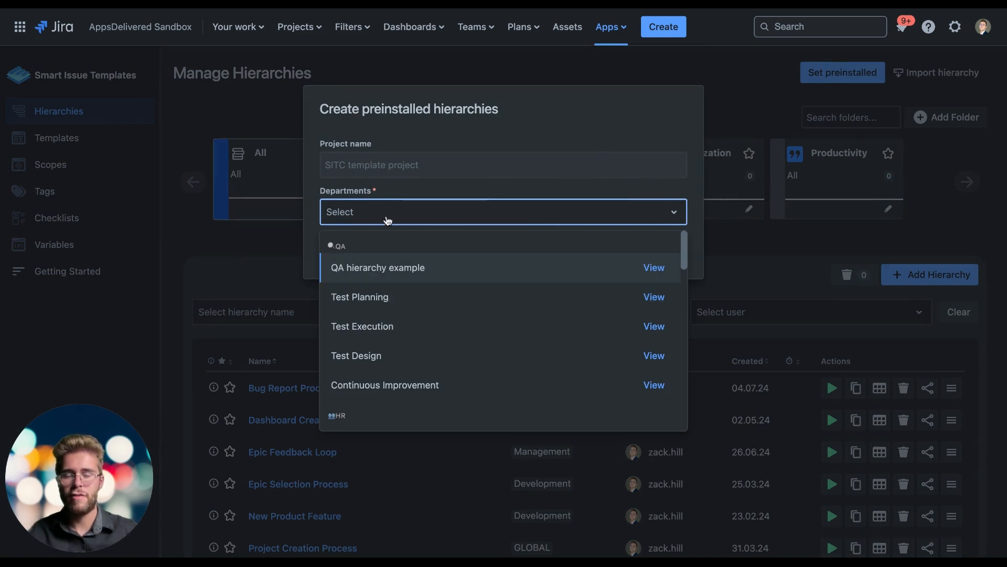
left_click(584, 176)
left_click(667, 265)
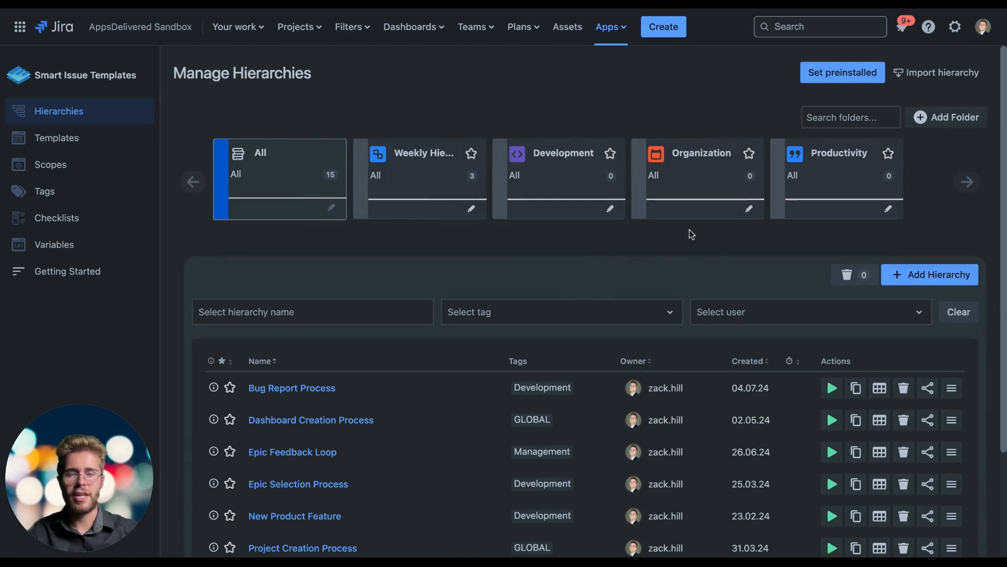
left_click(945, 73)
left_click(787, 468)
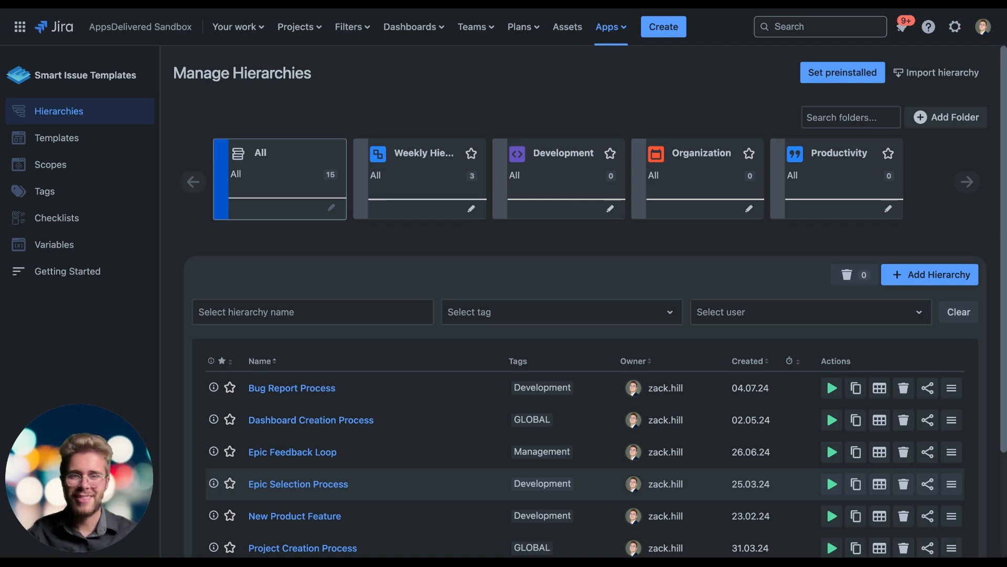
Step: Open the Project Decommissioning Process hierarchy for editing
scroll(583, 315, "down", 3)
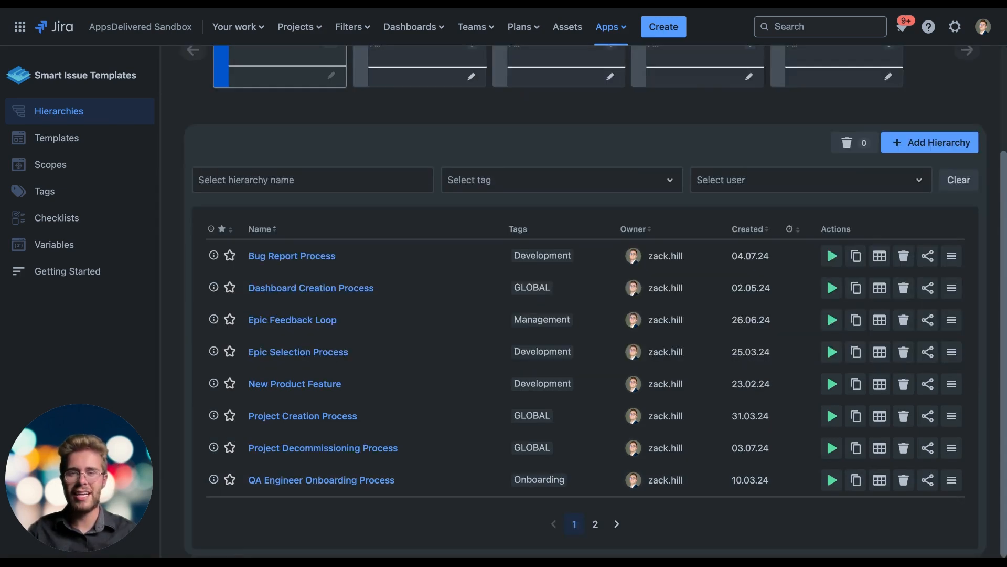
left_click(306, 449)
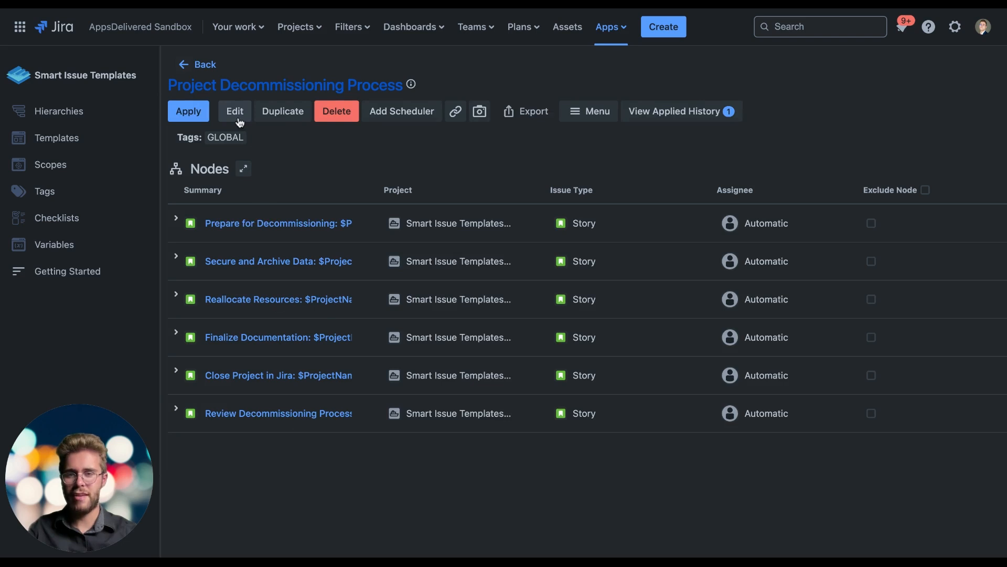
left_click(237, 119)
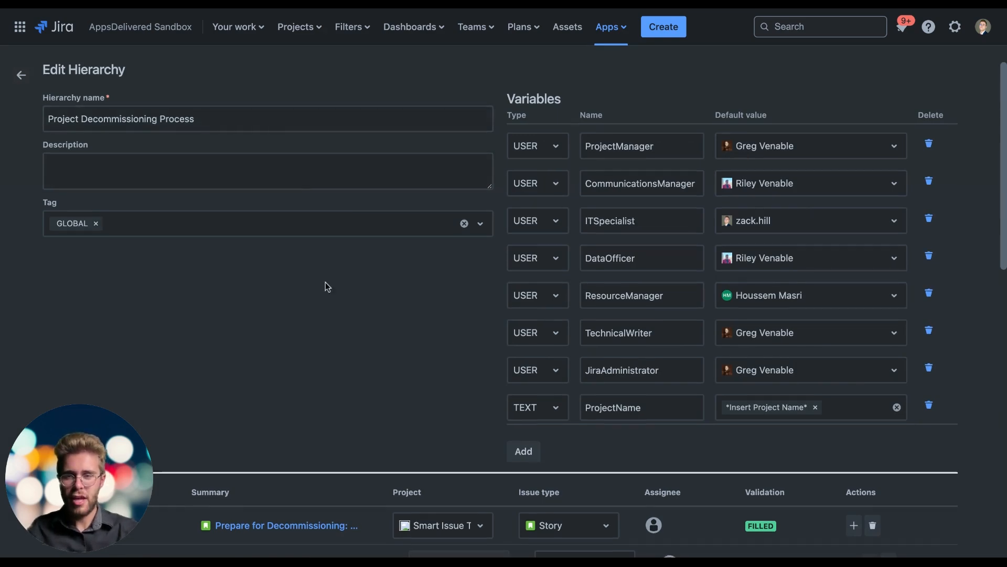
Step: Examine the hierarchy's nodes, its variables and their default values, and the type options for the ProjectManager variable
scroll(326, 285, "down", 15)
scroll(325, 282, "up", 12)
scroll(326, 282, "down", 12)
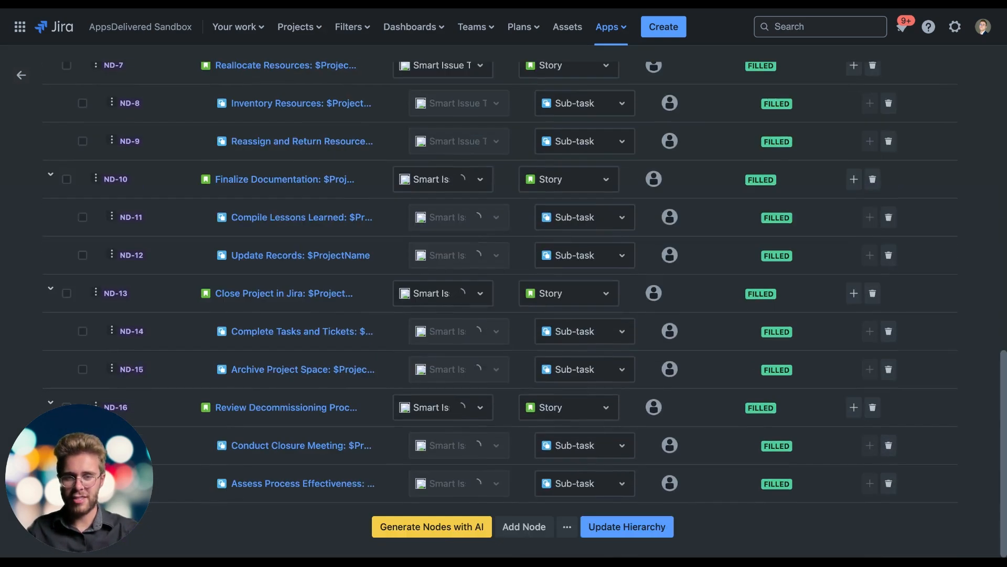
scroll(326, 282, "up", 13)
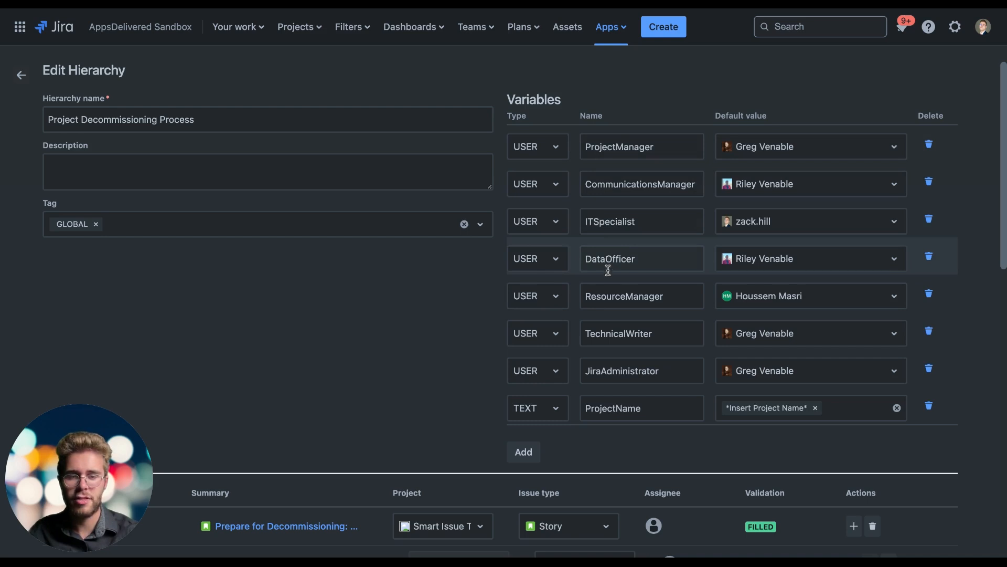
left_click(548, 153)
left_click(549, 151)
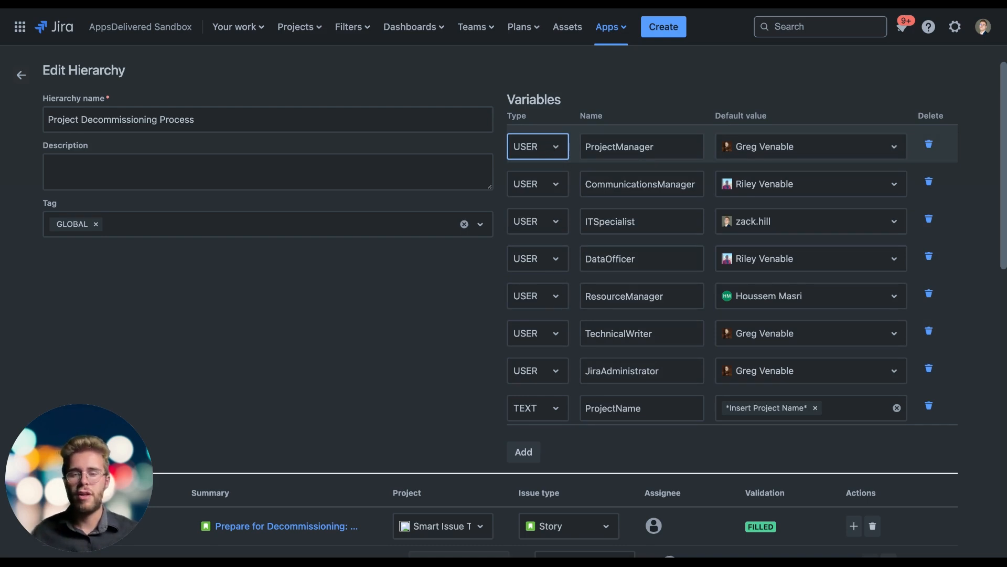
scroll(478, 331, "down", 3)
scroll(478, 338, "up", 3)
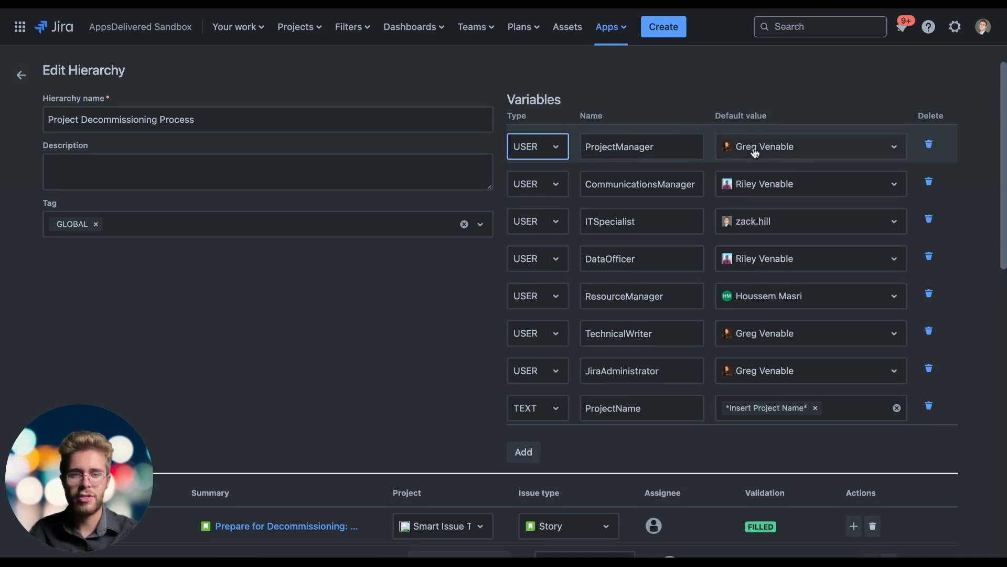
Step: Check the assignee and field details of the Confirm Project Completion sub-task, closing it without updating
scroll(553, 276, "down", 7)
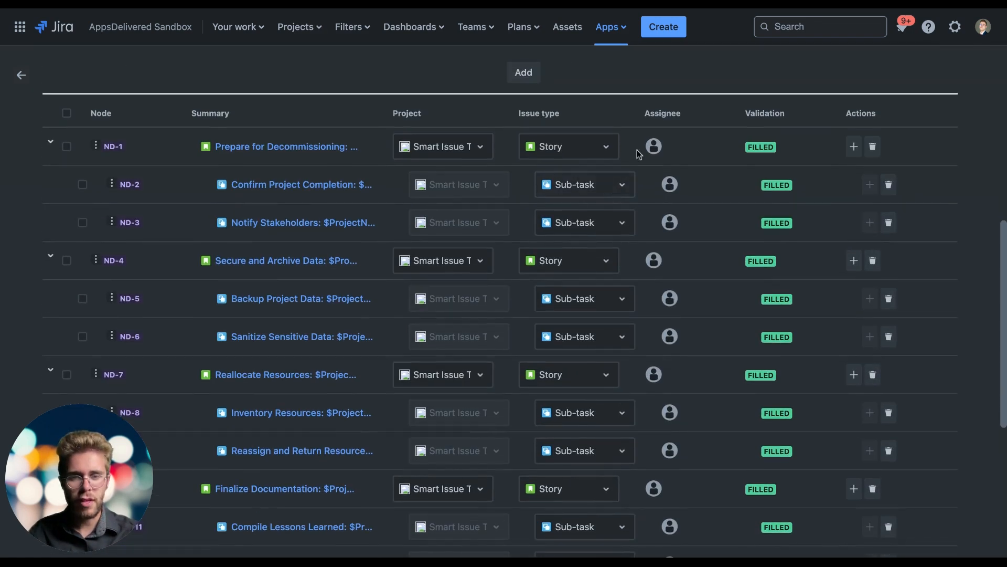
mouse_move(670, 183)
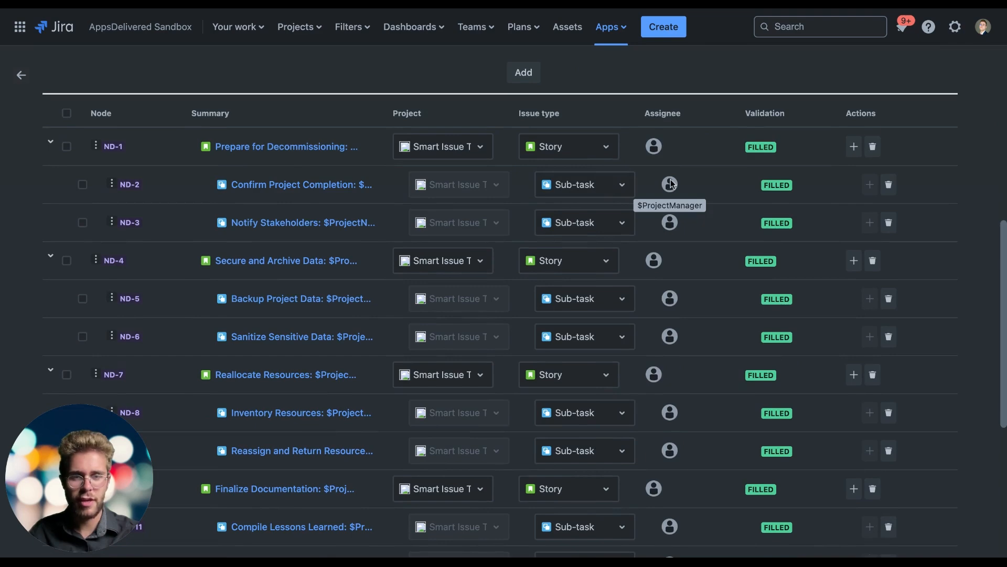
left_click(312, 186)
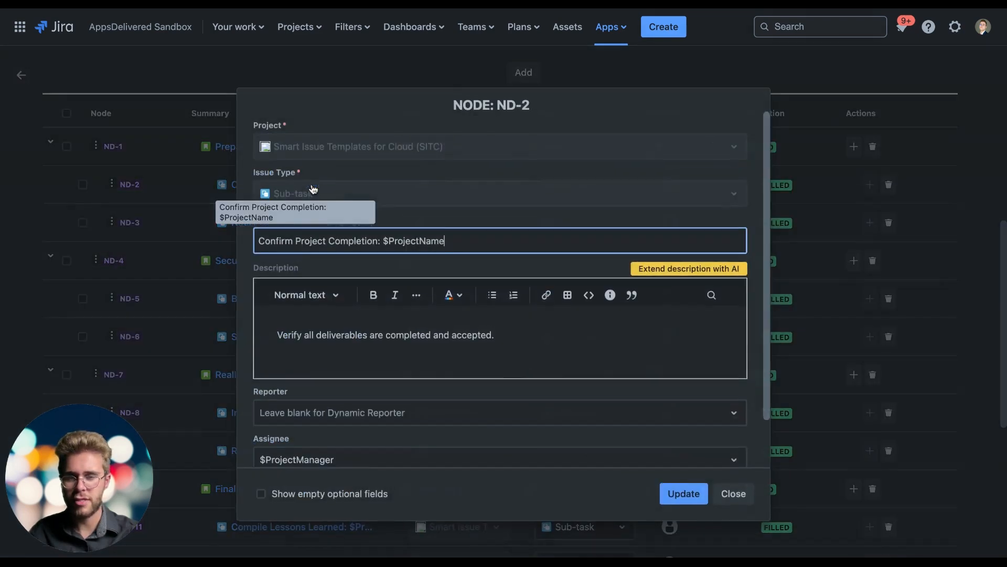
scroll(419, 283, "down", 2)
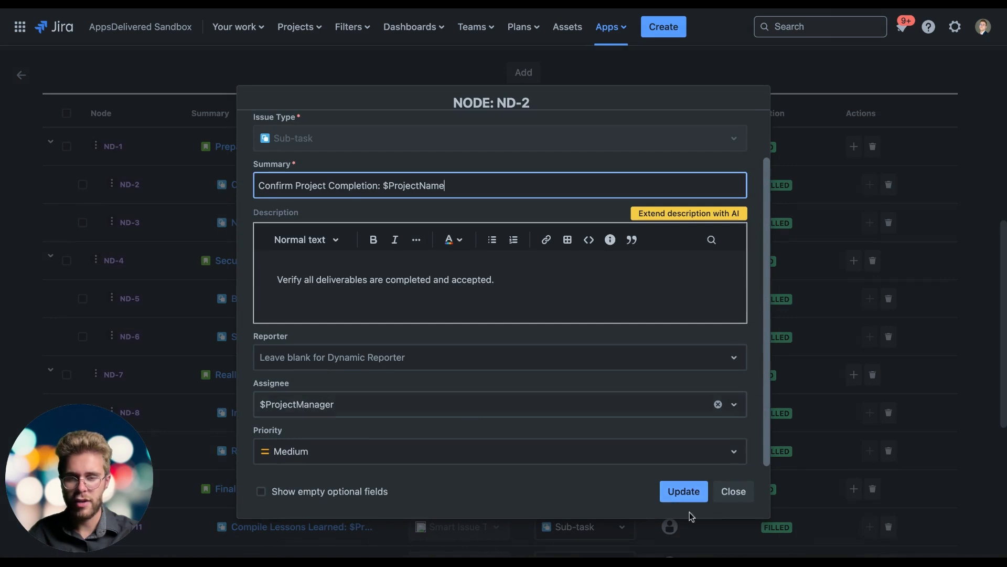
left_click(733, 491)
Step: Review how the hierarchy's variables are used across its story and sub-task nodes, down to the last node
scroll(693, 414, "up", 7)
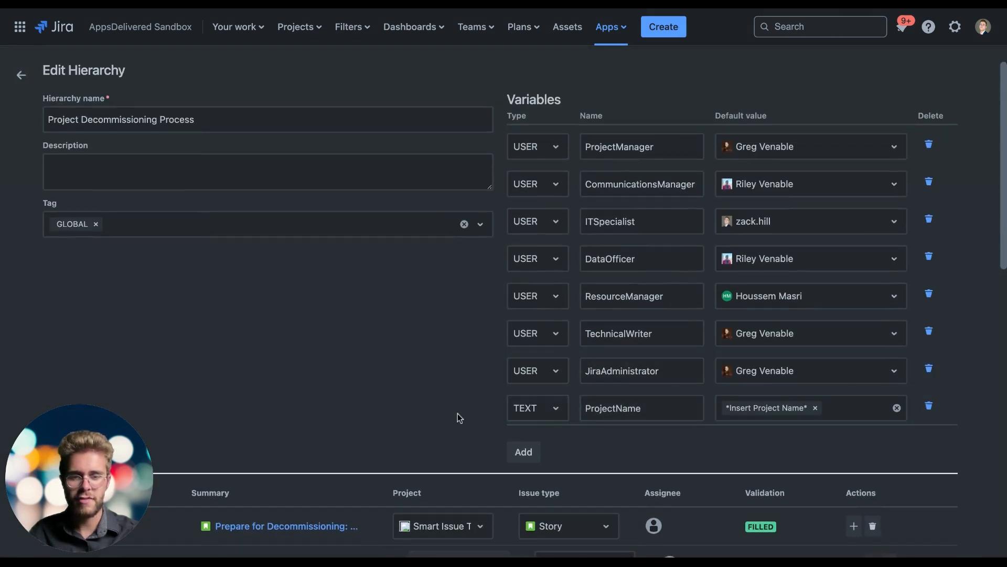
scroll(604, 397, "down", 1)
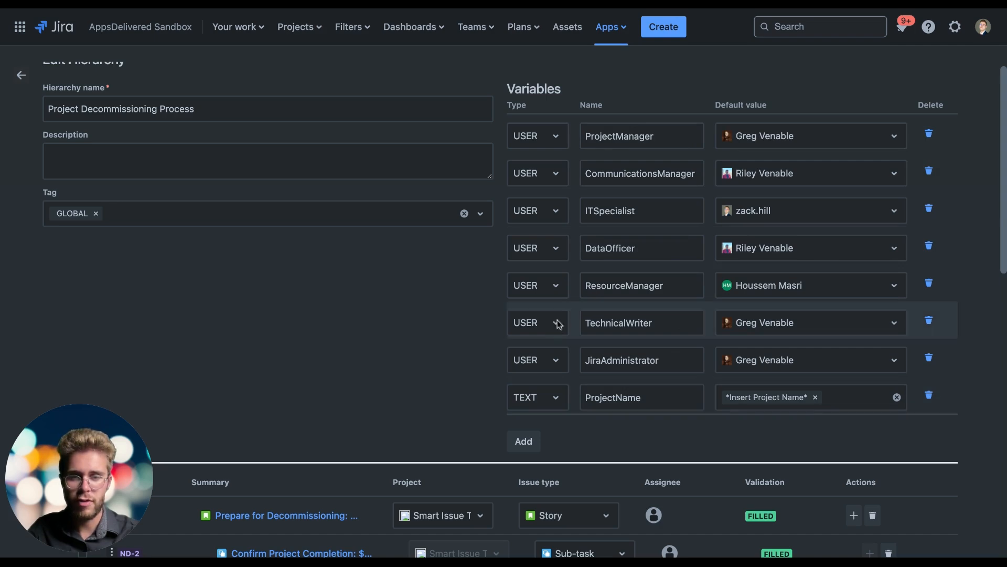
scroll(373, 388, "down", 10)
scroll(373, 388, "up", 3)
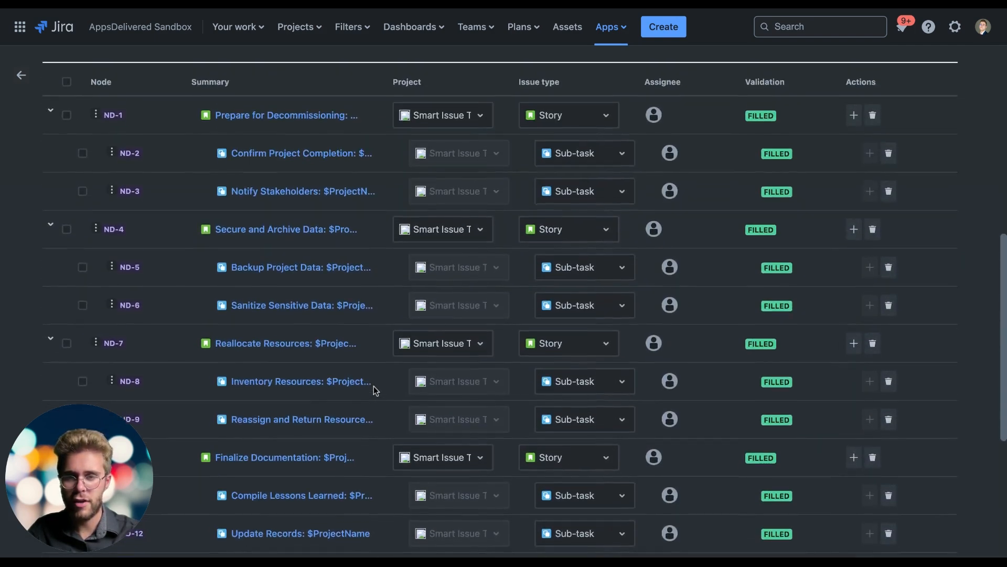
scroll(374, 390, "up", 1)
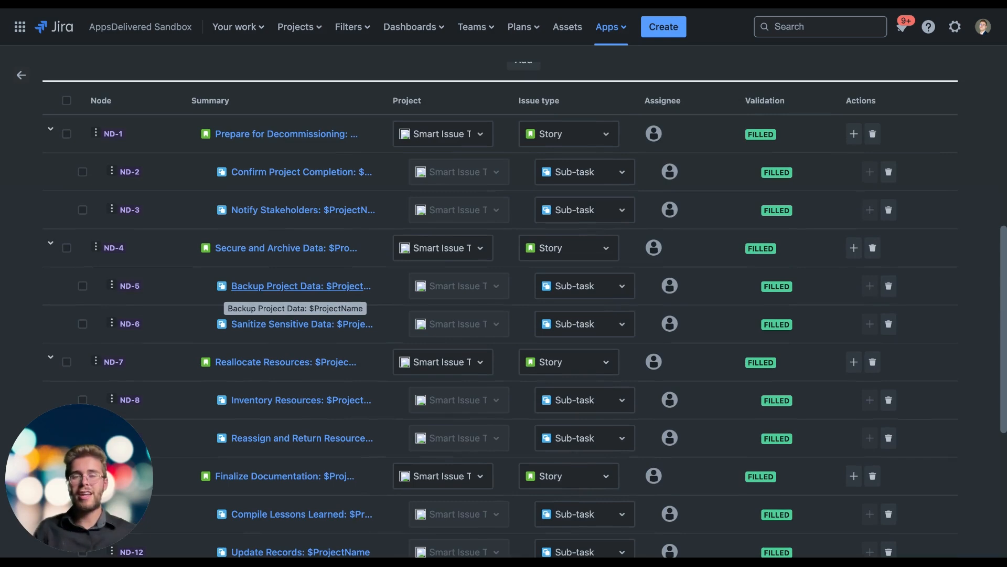
scroll(651, 467, "down", 6)
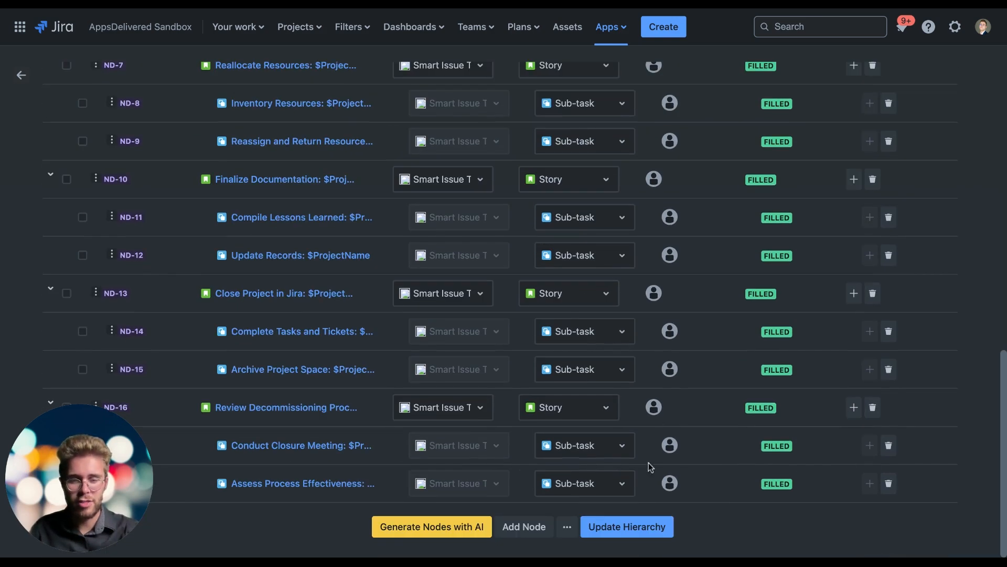
scroll(385, 405, "up", 6)
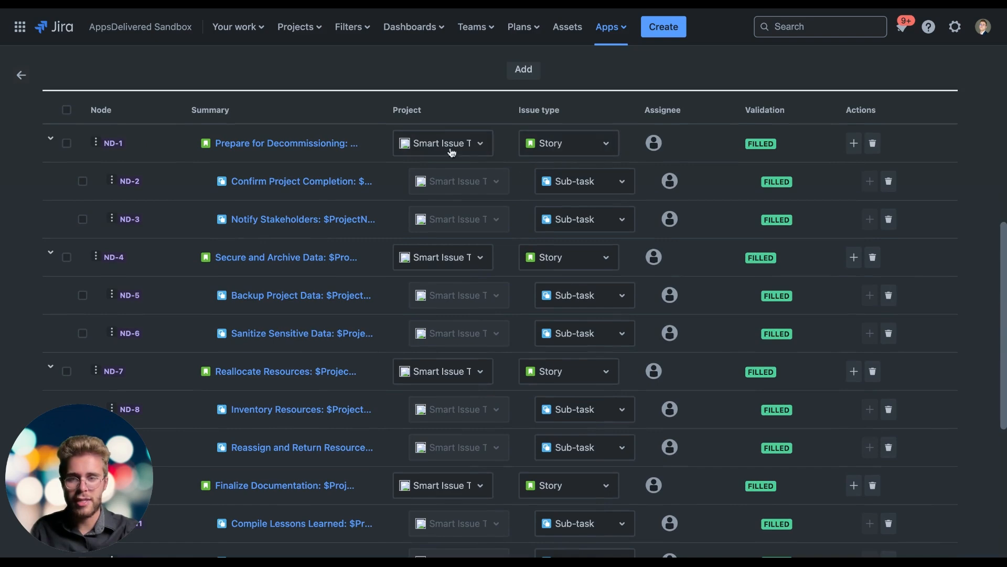
Step: Reopen the ND-2 sub-task, show its empty optional fields and inspect them, closing the node without updating
left_click(290, 188)
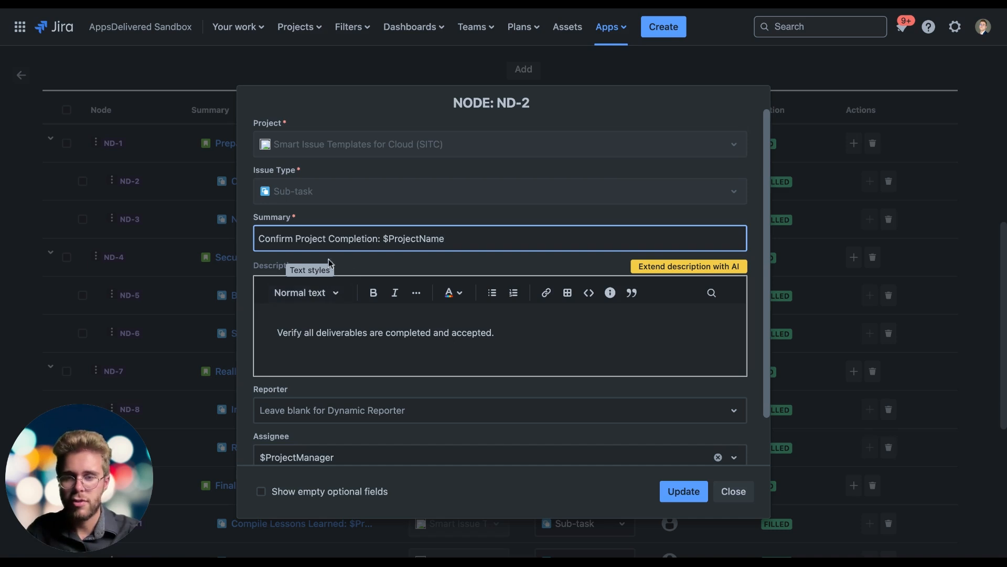
mouse_move(454, 239)
left_mouse_down()
mouse_move(384, 243)
mouse_move(445, 242)
left_mouse_up()
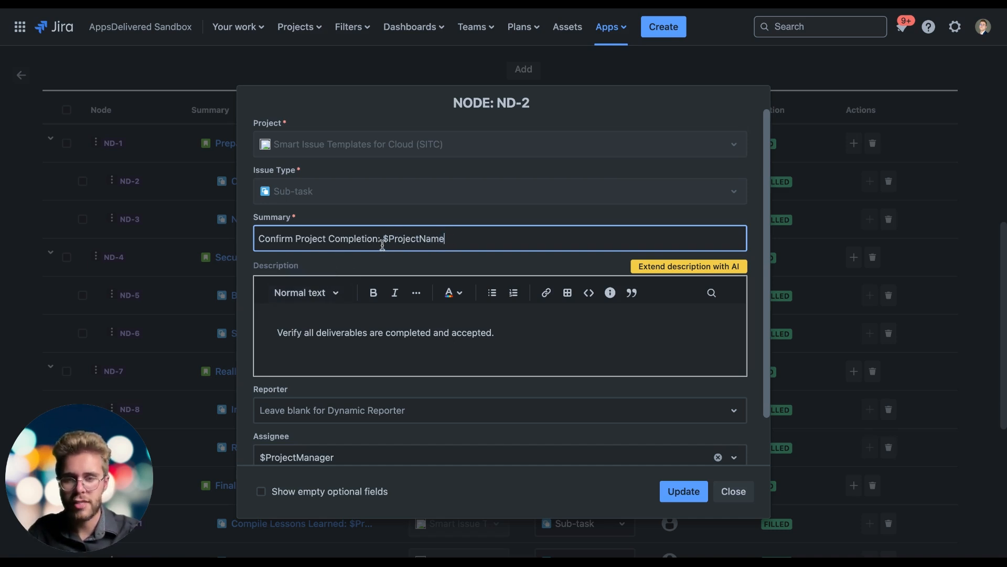
scroll(412, 302, "down", 2)
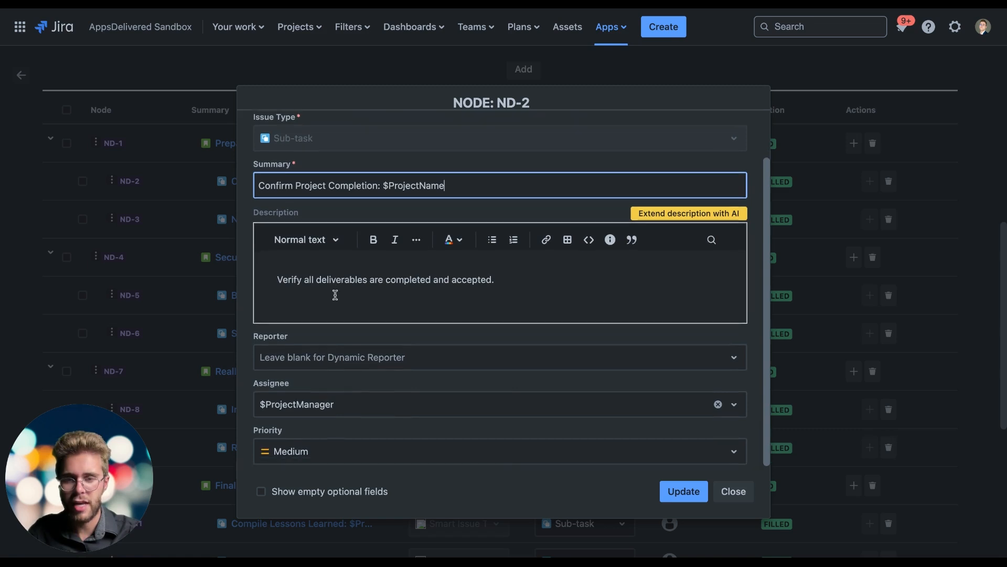
left_click(261, 492)
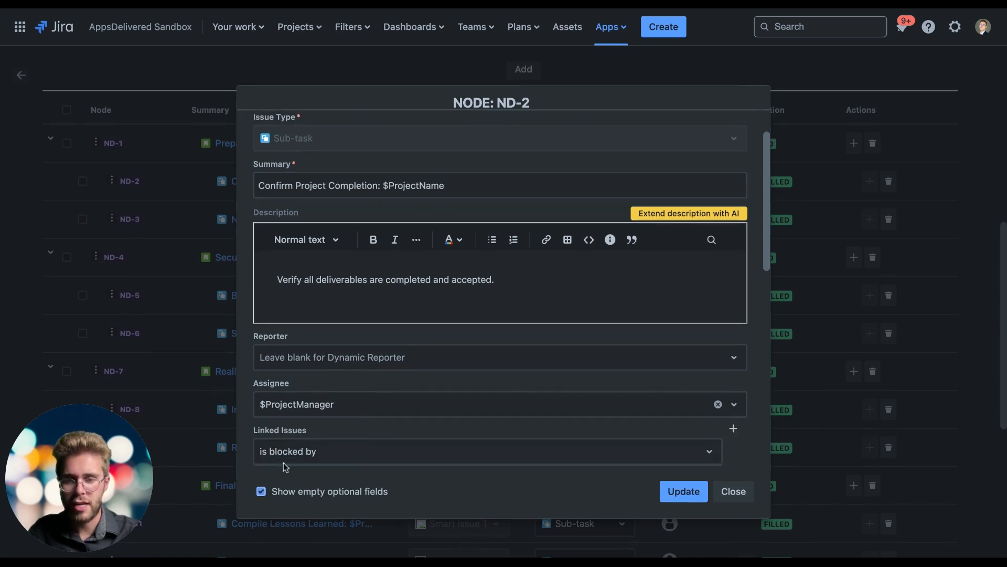
scroll(302, 358, "down", 10)
scroll(303, 357, "up", 10)
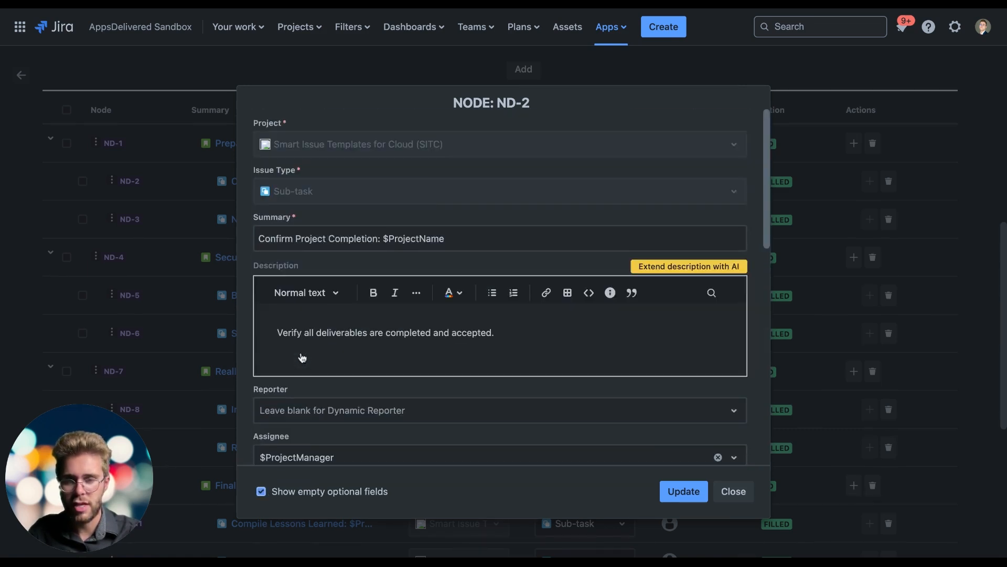
scroll(300, 354, "down", 5)
scroll(300, 354, "up", 5)
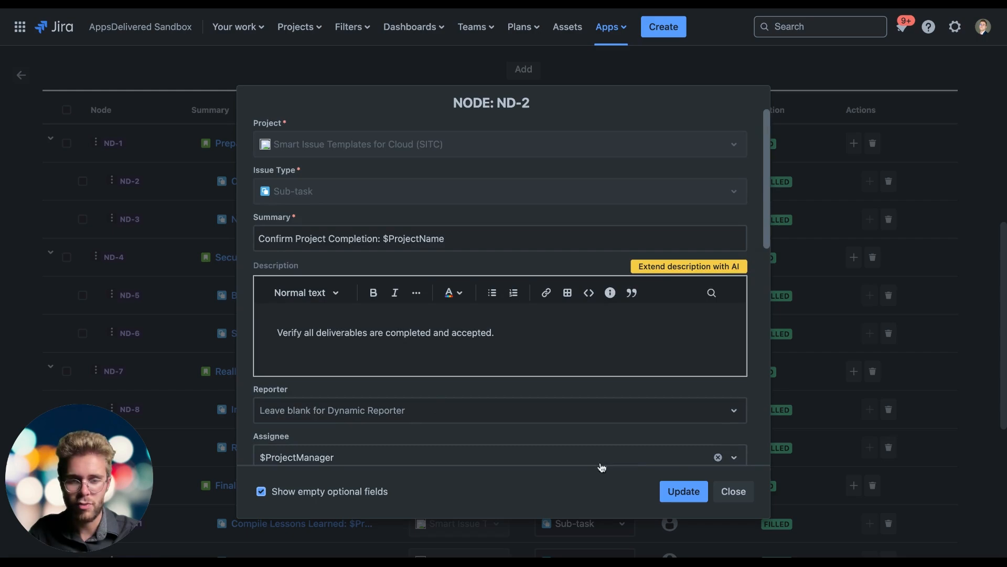
left_click(736, 491)
Step: Compare the hierarchy's variable definitions with the summaries, issue types and assignees in the full node list
scroll(450, 236, "up", 7)
scroll(440, 204, "down", 3)
scroll(441, 205, "down", 9)
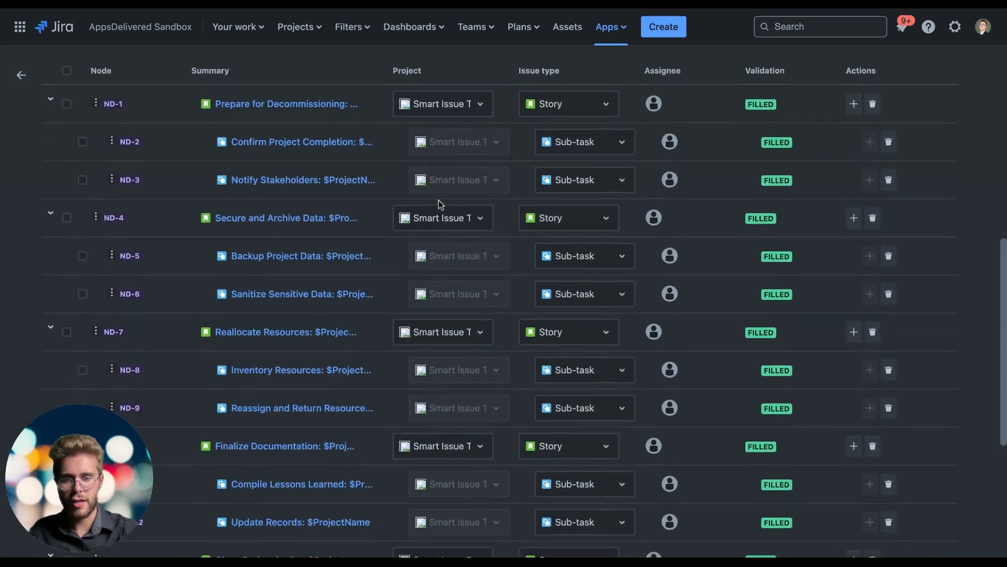
scroll(439, 205, "up", 4)
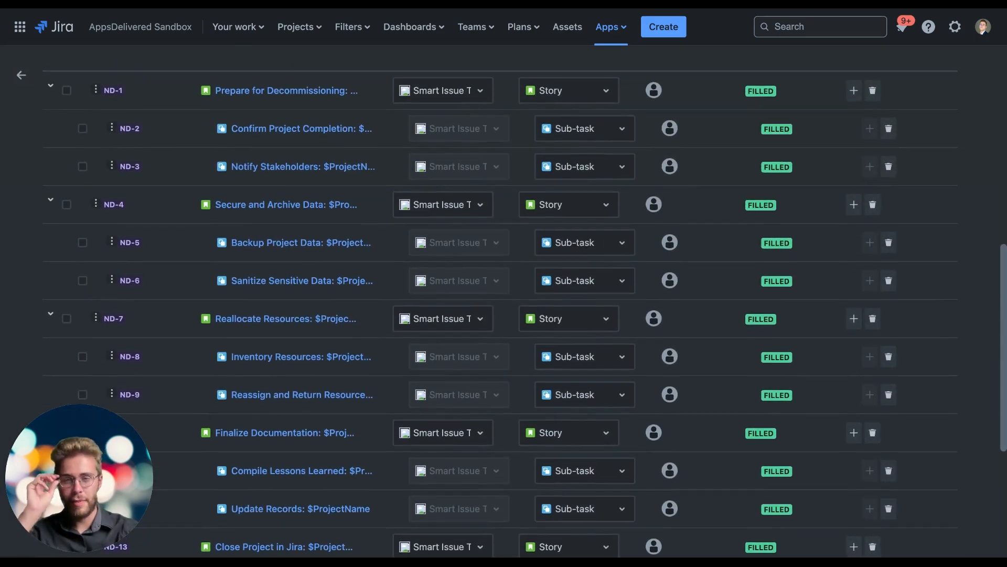
scroll(499, 310, "down", 3)
scroll(499, 309, "up", 8)
scroll(317, 281, "down", 10)
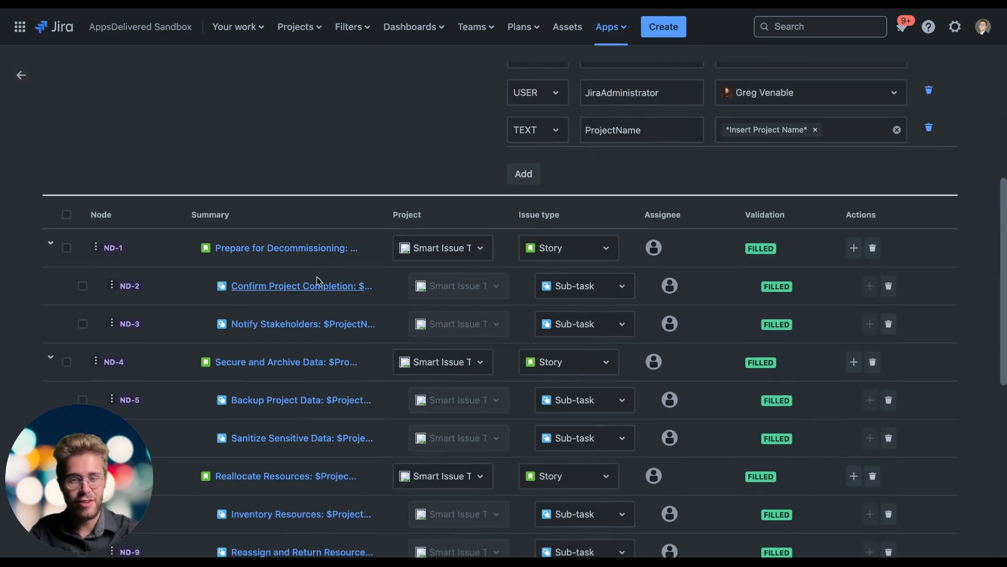
scroll(319, 280, "up", 6)
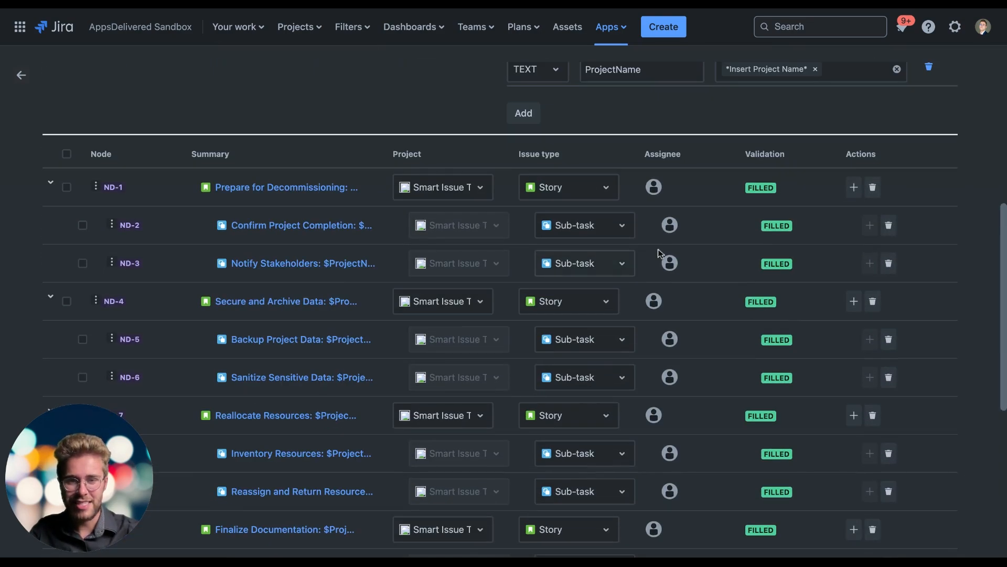
scroll(668, 257, "up", 6)
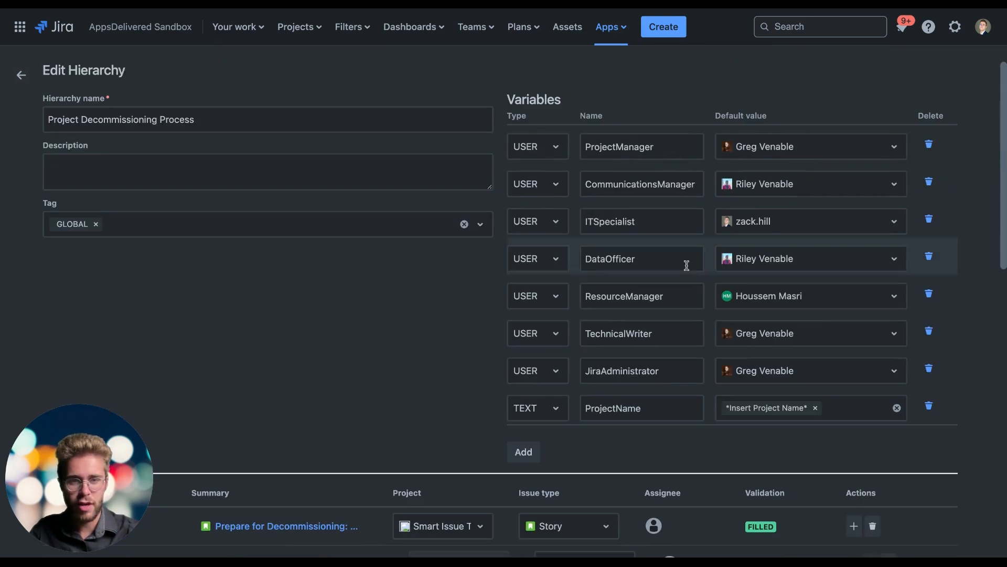
scroll(643, 342, "down", 10)
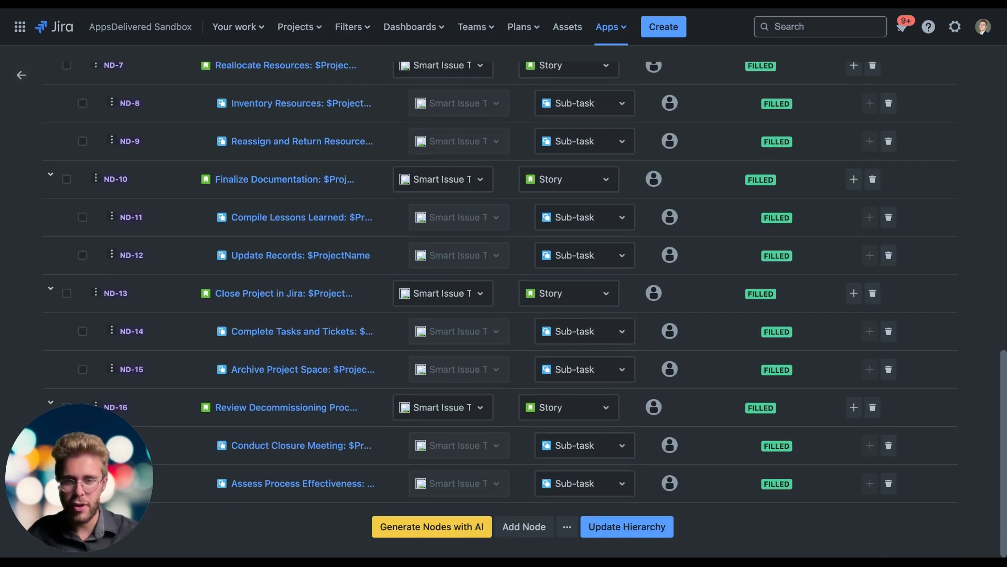
scroll(362, 310, "up", 5)
scroll(362, 311, "down", 5)
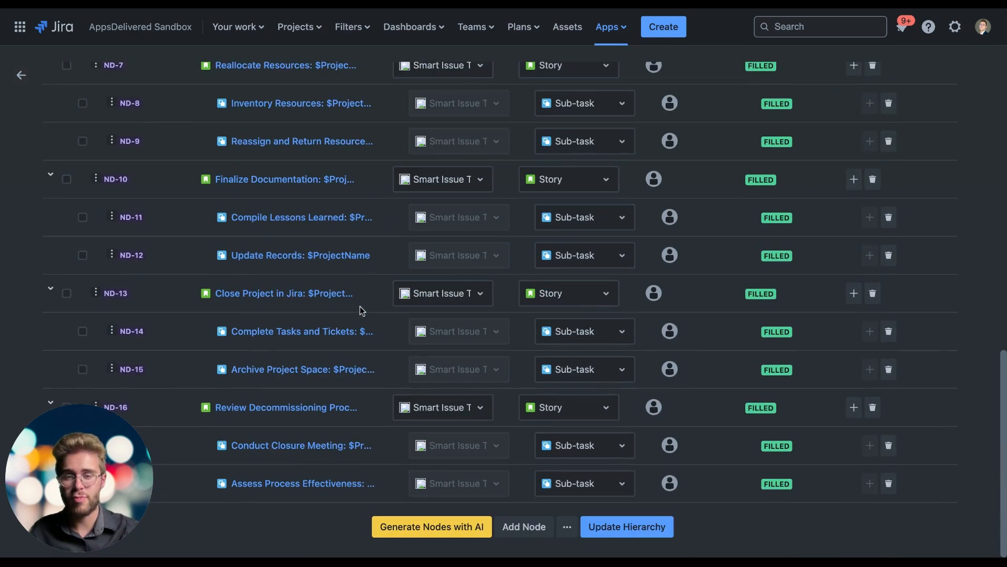
Step: Open the AI Nodes Generator to view its description prompt, and close it without generating nodes
left_click(411, 526)
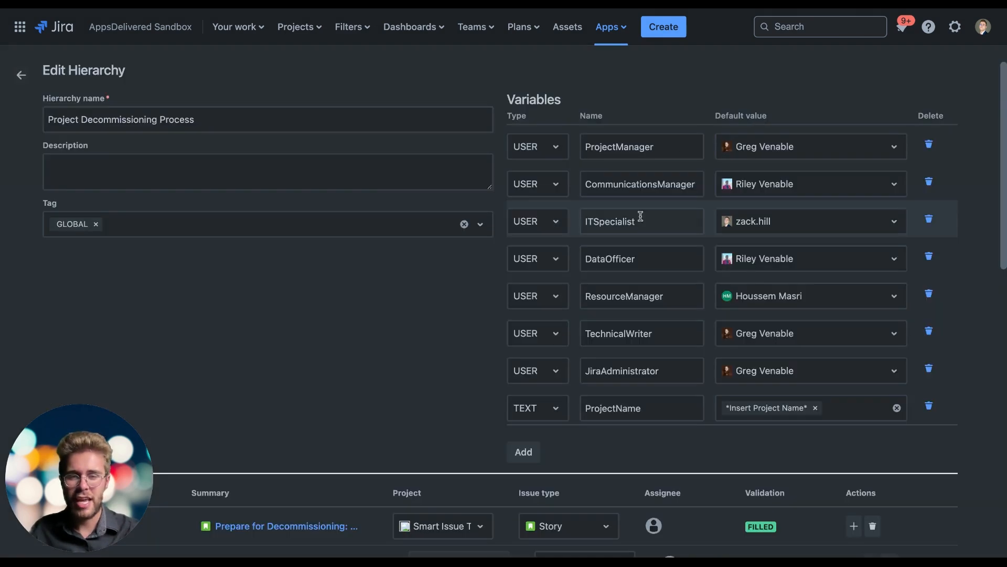
scroll(335, 279, "down", 6)
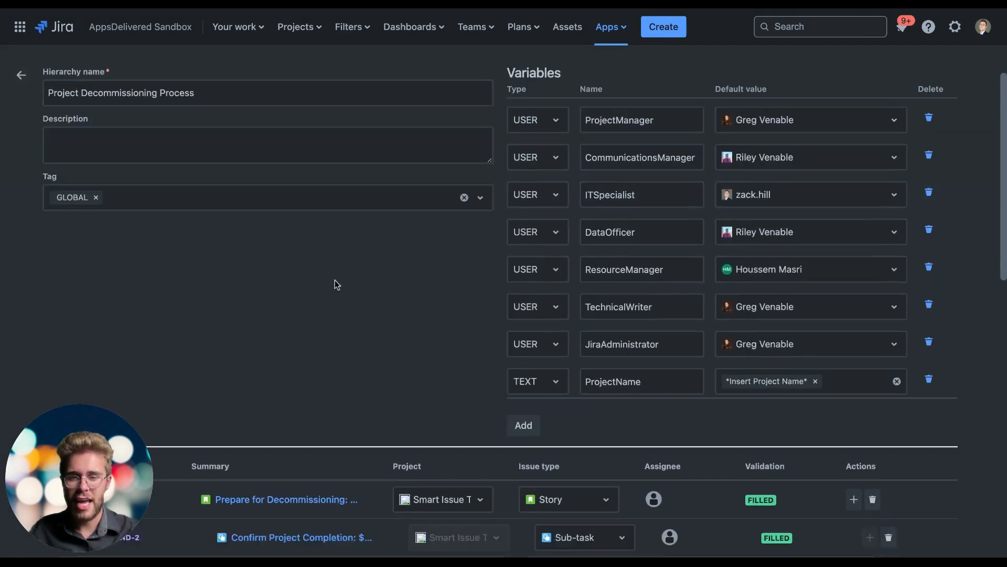
Step: Recheck the hierarchy's variable definitions against the node list from ND-1 through the final review story and its sub-tasks
scroll(297, 319, "down", 7)
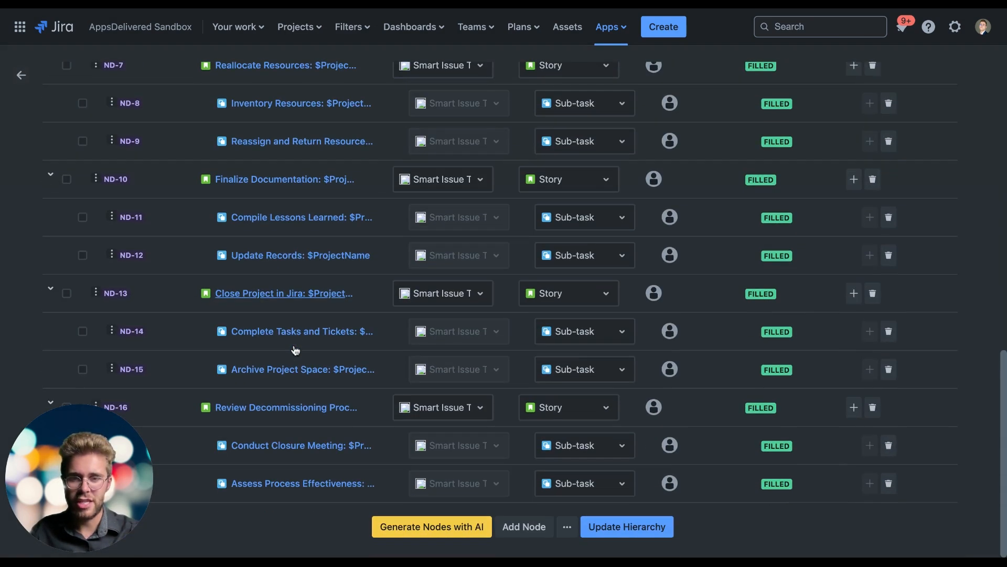
scroll(420, 270, "up", 12)
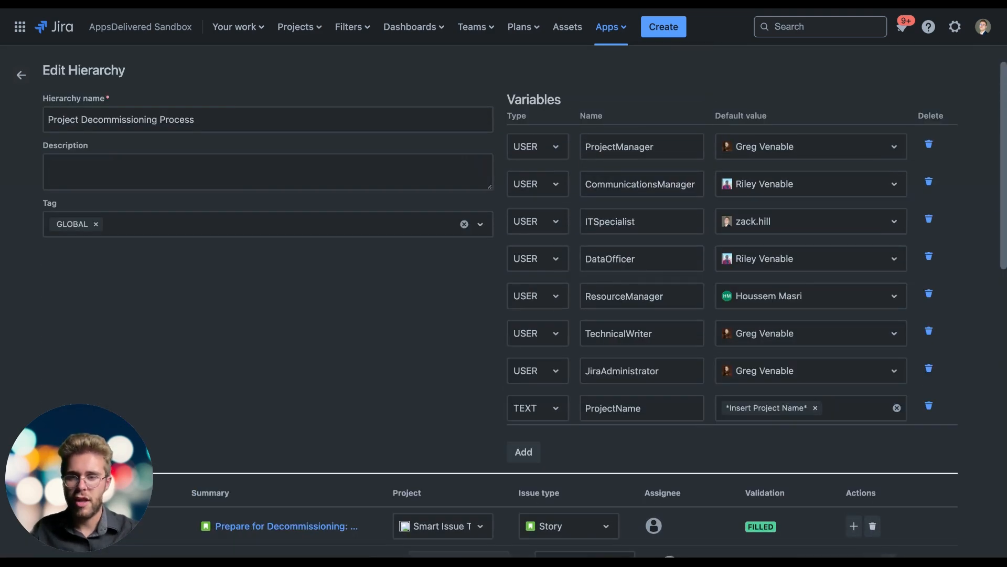
scroll(320, 167, "down", 8)
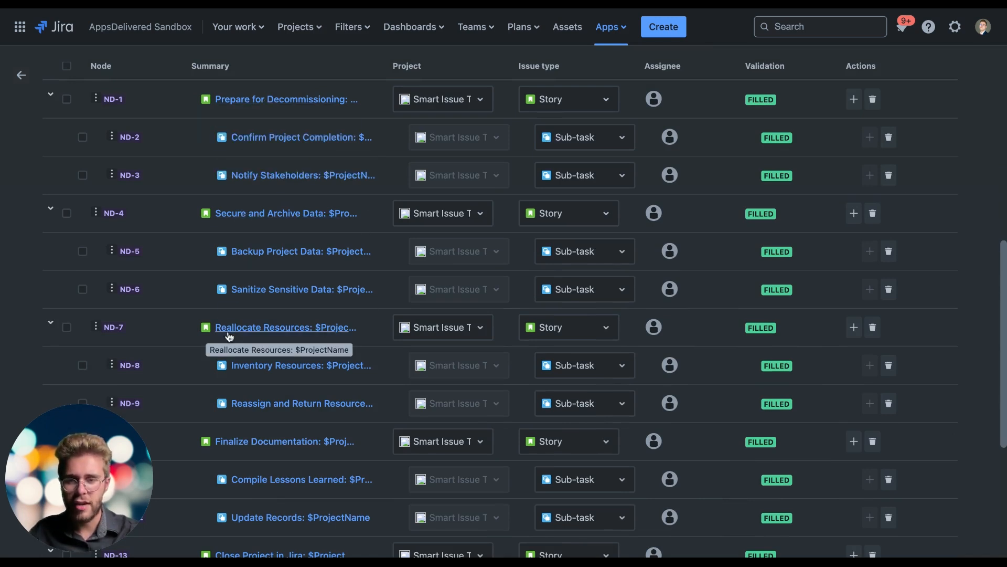
scroll(229, 337, "down", 3)
scroll(229, 337, "up", 6)
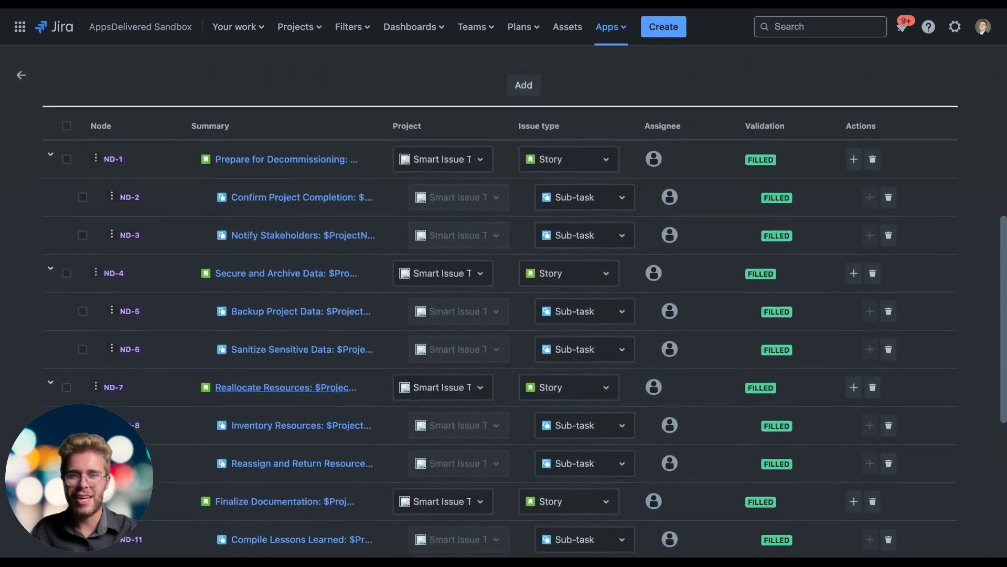
scroll(524, 309, "up", 5)
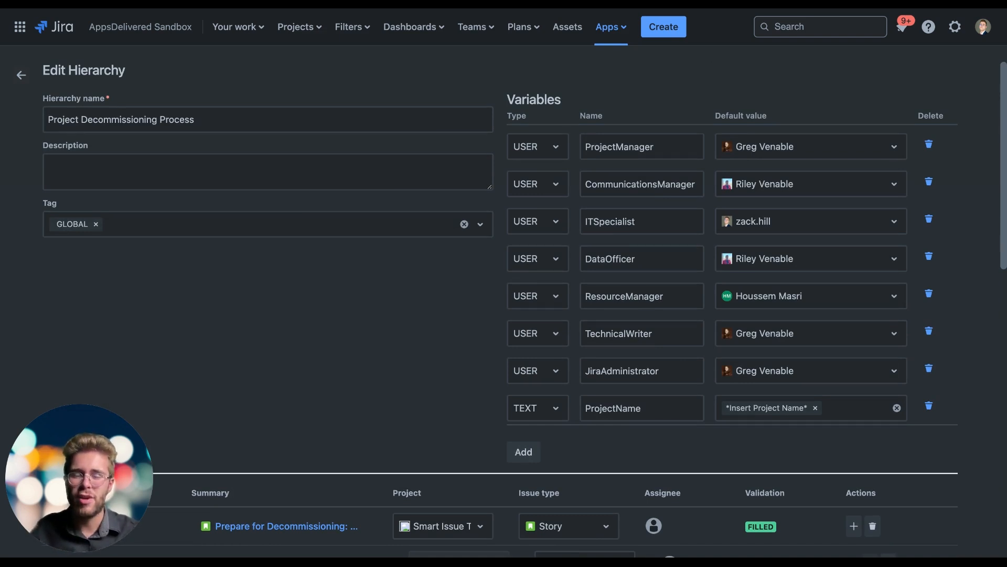
Step: Look through the projects available for the ND-1 and ND-4 stories without changing their project assignments
scroll(440, 225, "down", 7)
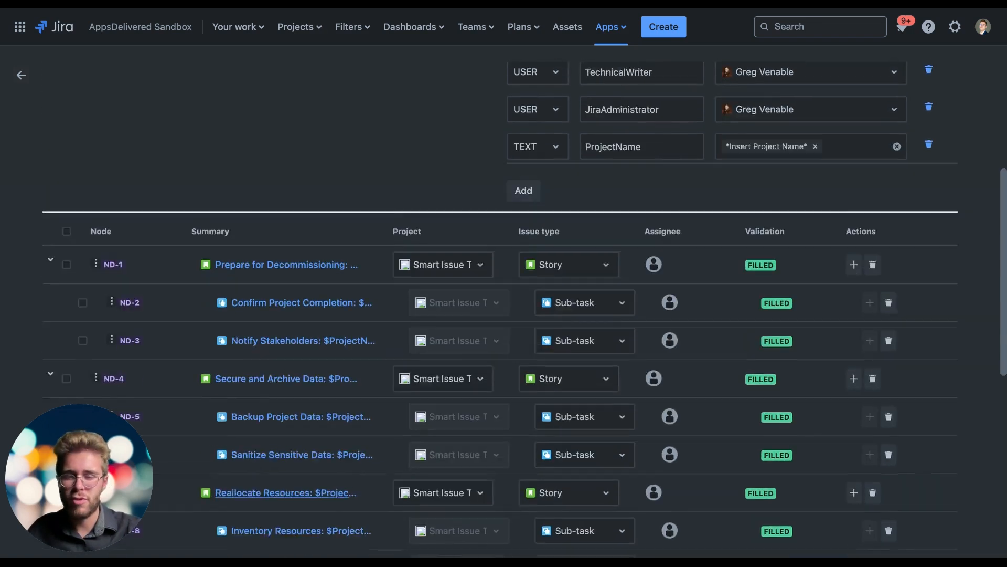
left_click(460, 166)
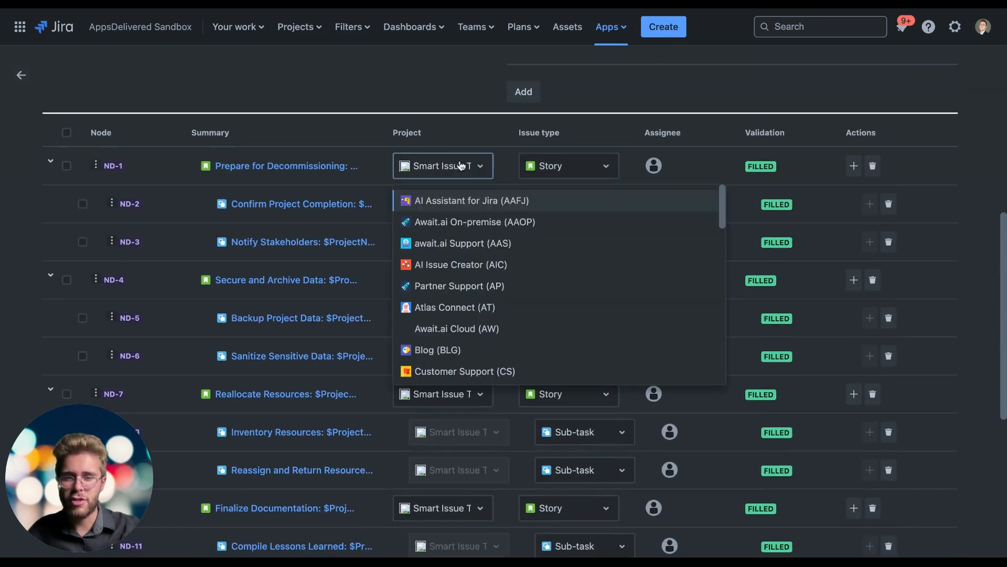
left_click(458, 173)
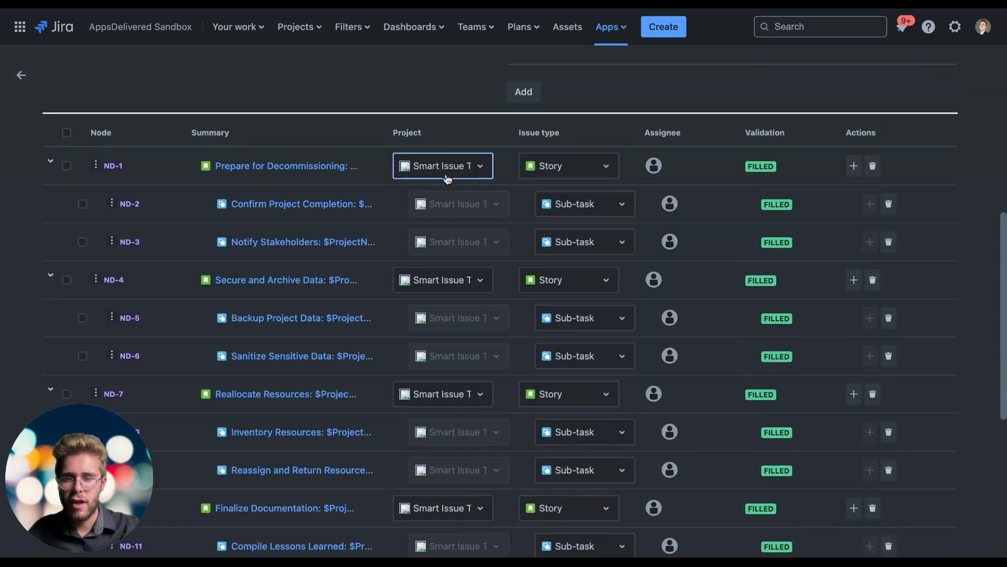
left_click(463, 169)
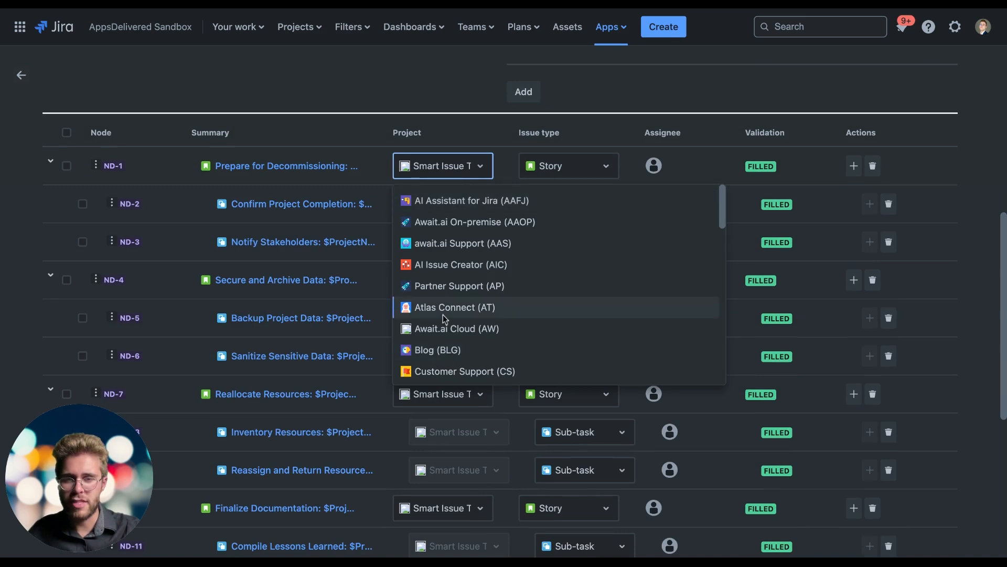
left_click(473, 177)
left_click(461, 290)
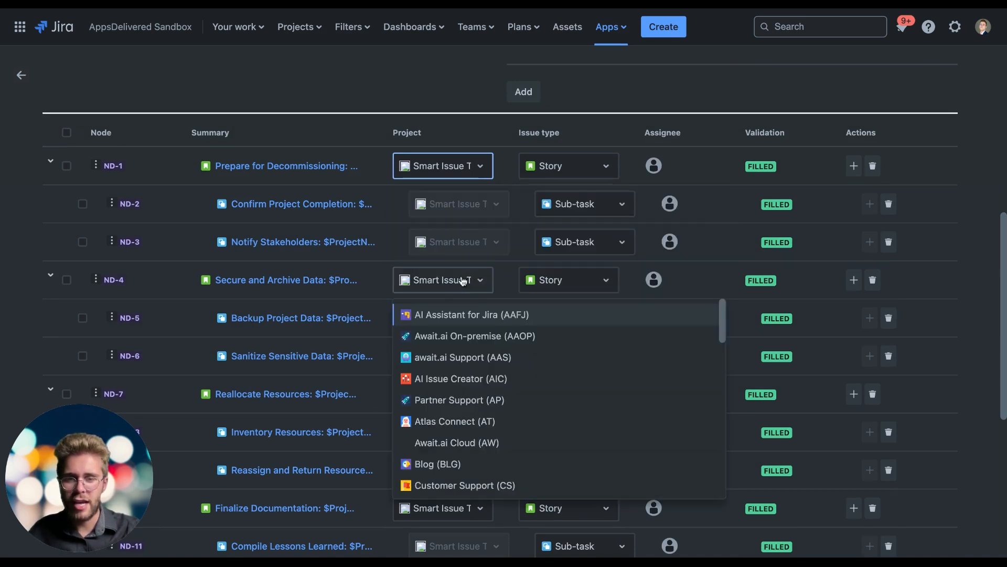
left_click(457, 174)
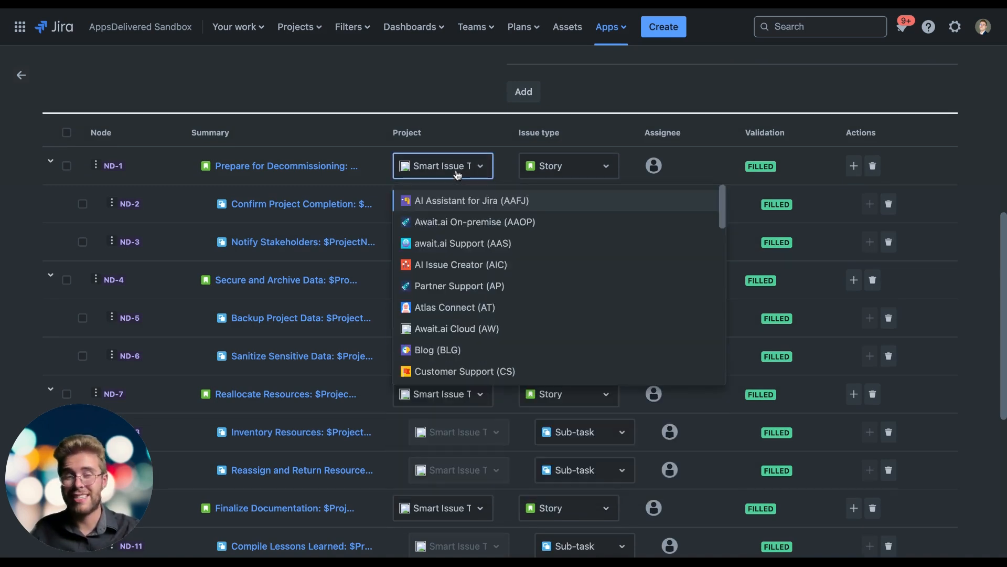
left_click(478, 116)
scroll(439, 241, "down", 5)
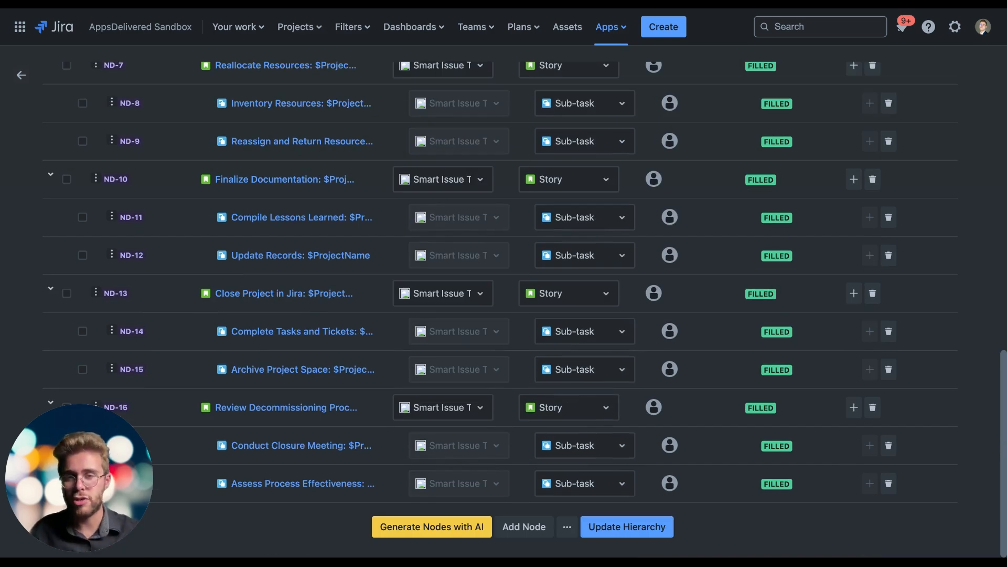
scroll(440, 241, "up", 15)
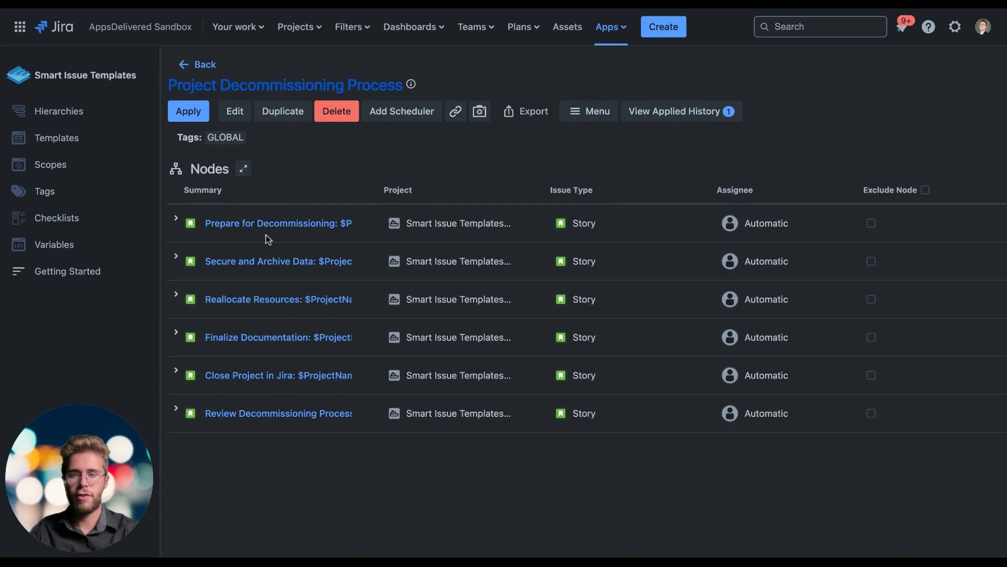
Step: Apply the Project Decommissioning Process hierarchy with ProjectName set to ACME Migration, keeping the default values of the other variables
left_click(200, 116)
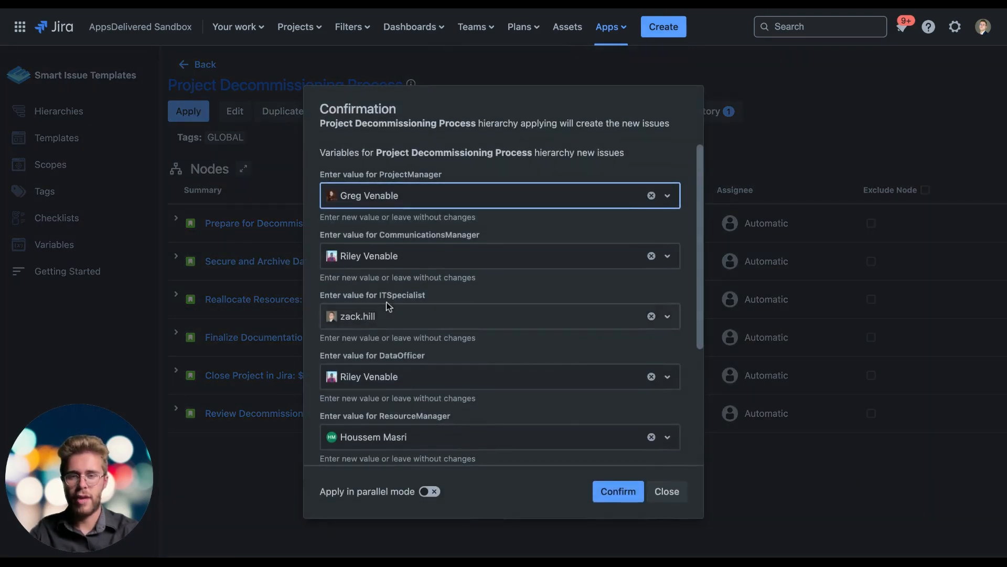
scroll(388, 306, "down", 3)
scroll(386, 303, "up", 3)
scroll(386, 303, "down", 3)
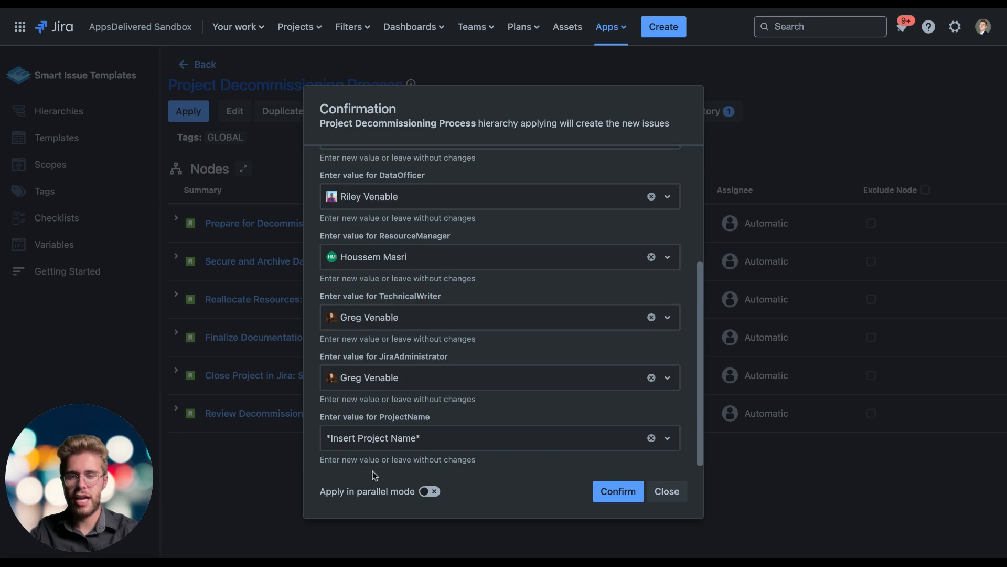
left_click(359, 446)
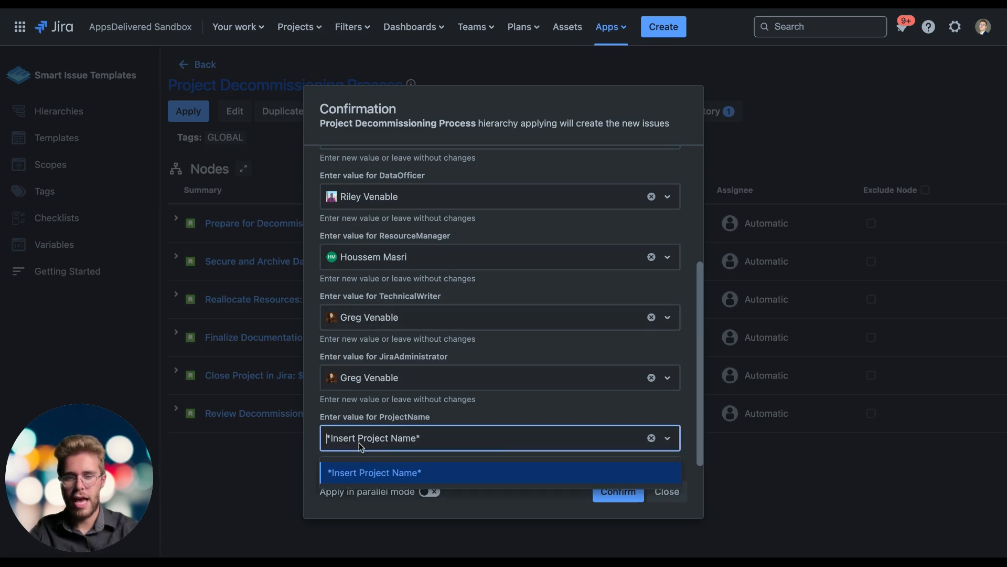
left_click(359, 442)
left_click(359, 443)
type("ACME Migration")
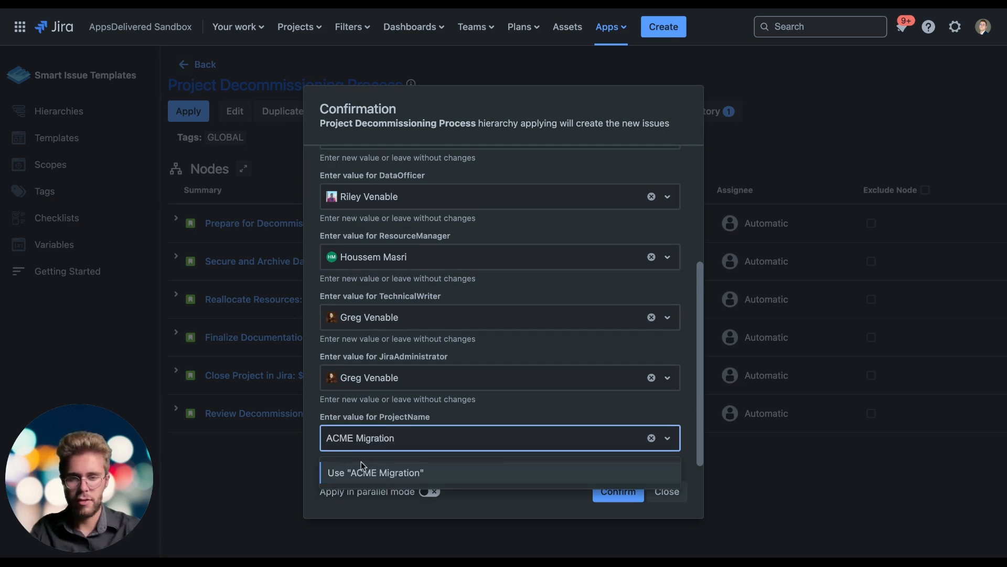
left_click(362, 468)
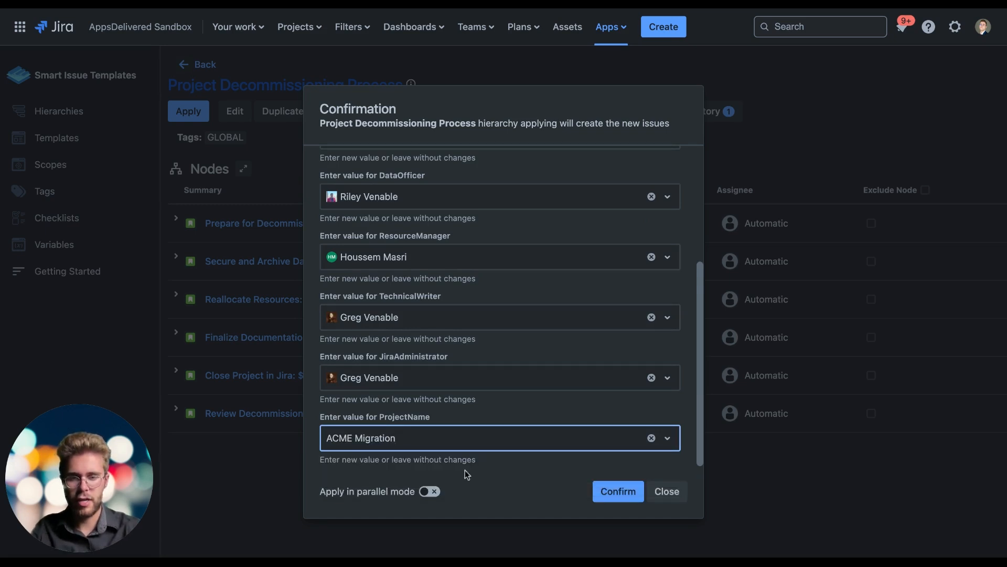
left_click(608, 493)
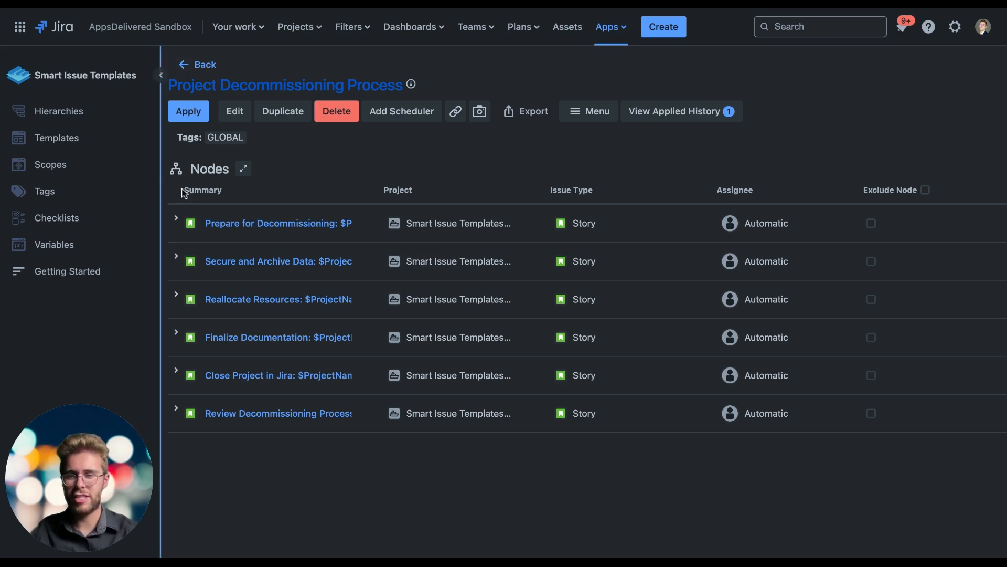
Step: Expand the Prepare for Decommissioning, Secure and Archive Data, and Reallocate Resources stories to inspect their sub-tasks and variable assignees
left_click(176, 218)
left_click(176, 333)
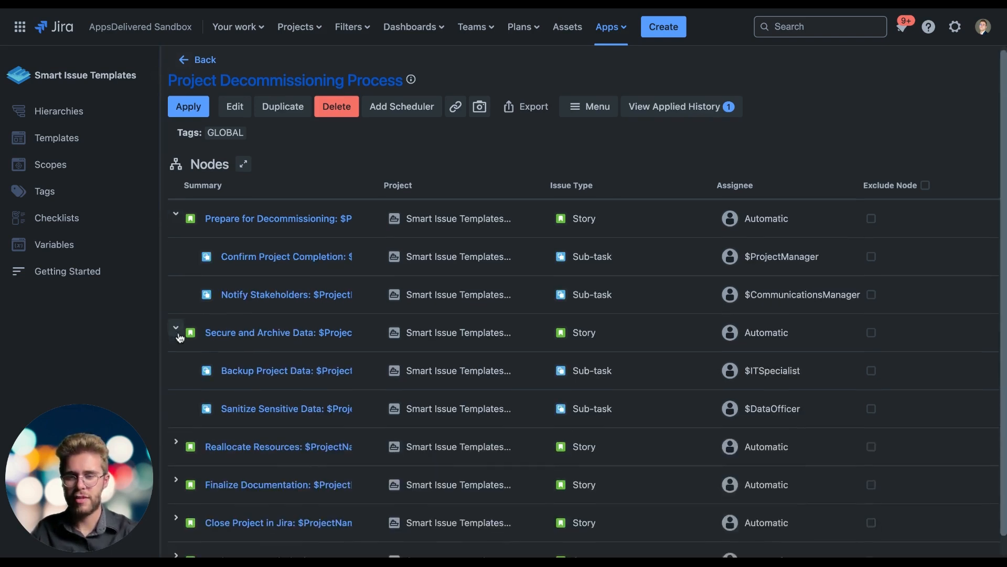
scroll(173, 378, "down", 1)
left_click(176, 419)
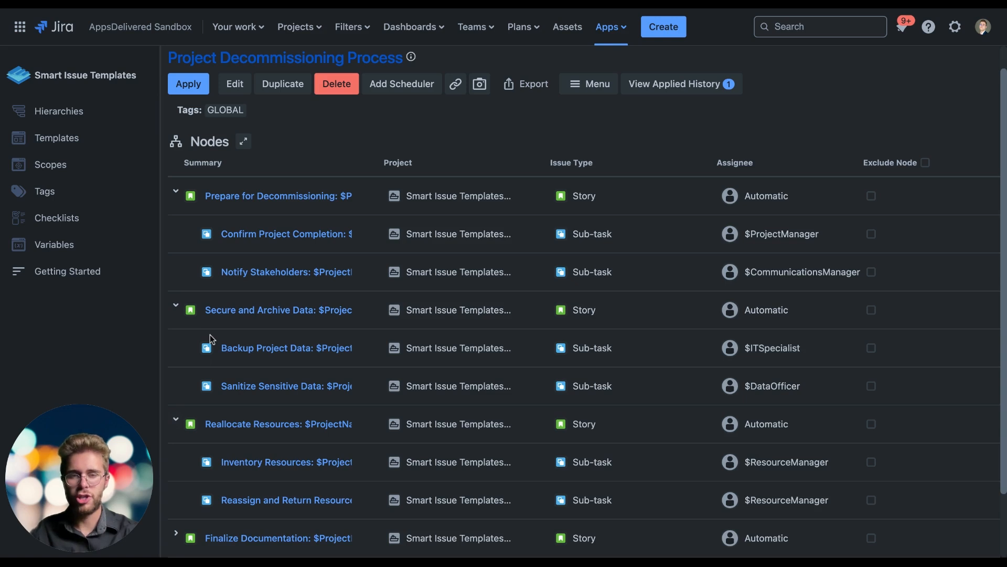
scroll(209, 338, "down", 3)
scroll(210, 338, "up", 3)
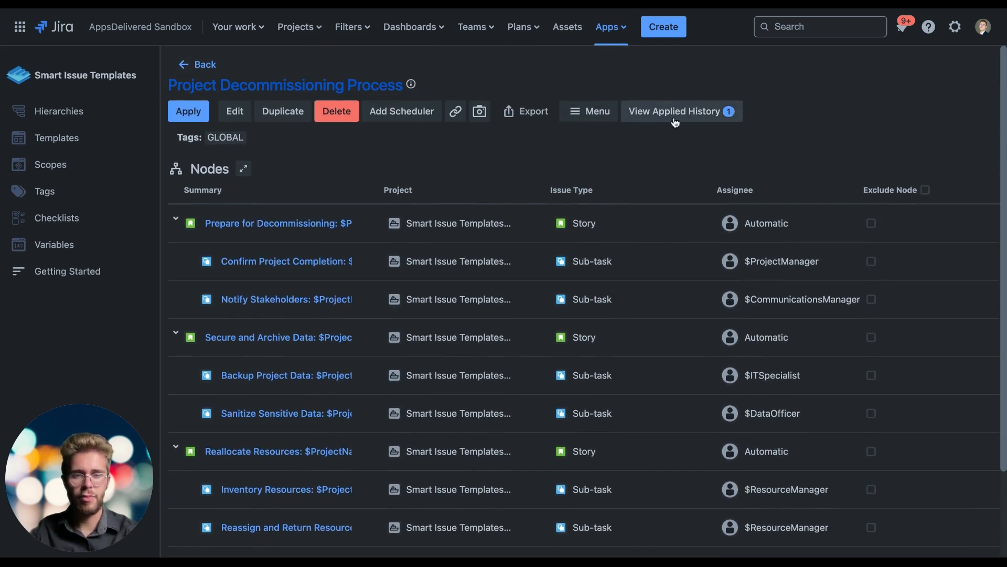
Step: Open the hierarchy's applied history and expand the created Prepare, Secure and Archive, Reallocate Resources, and Finalize Documentation stories
left_click(701, 115)
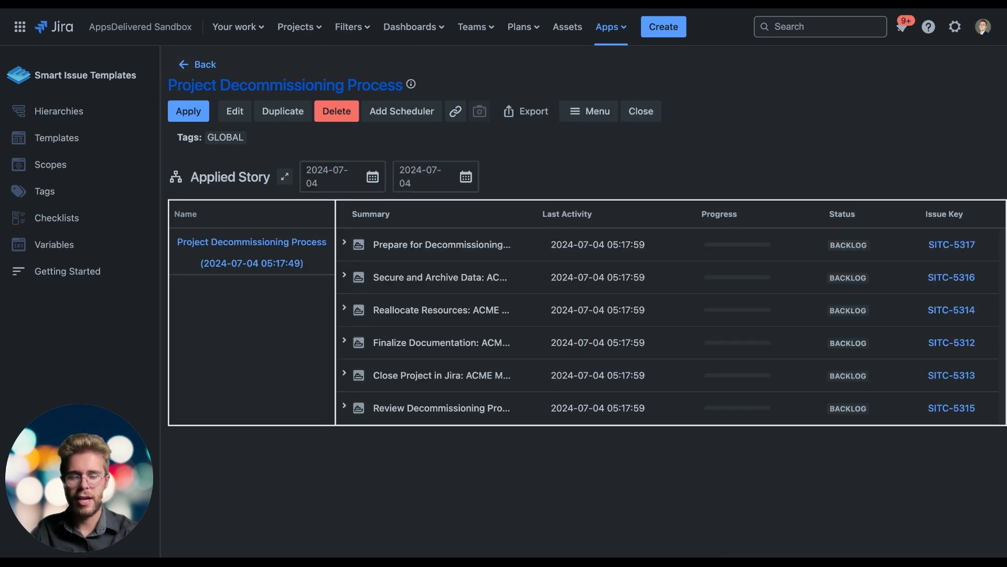
left_click(344, 242)
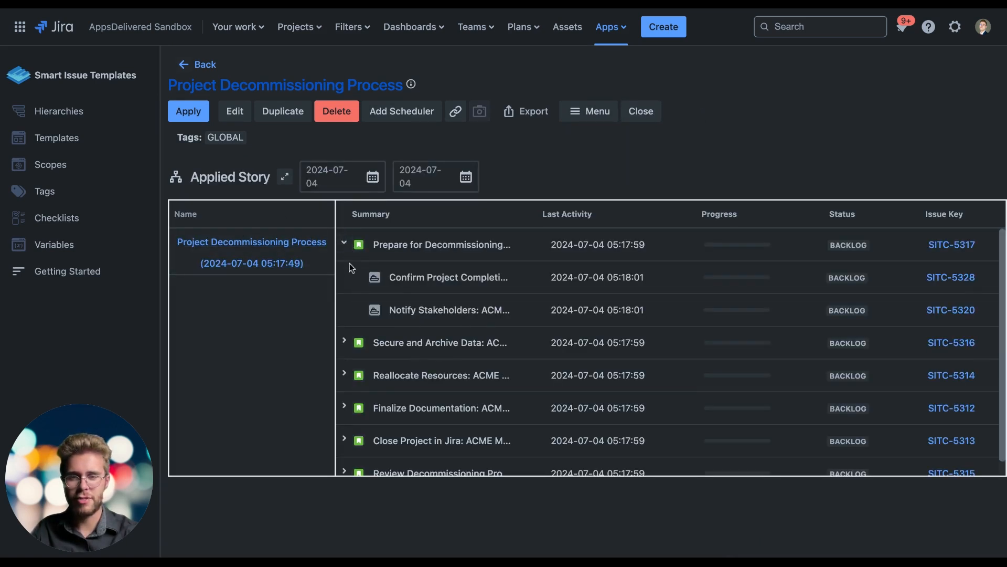
left_click(344, 341)
scroll(345, 344, "down", 2)
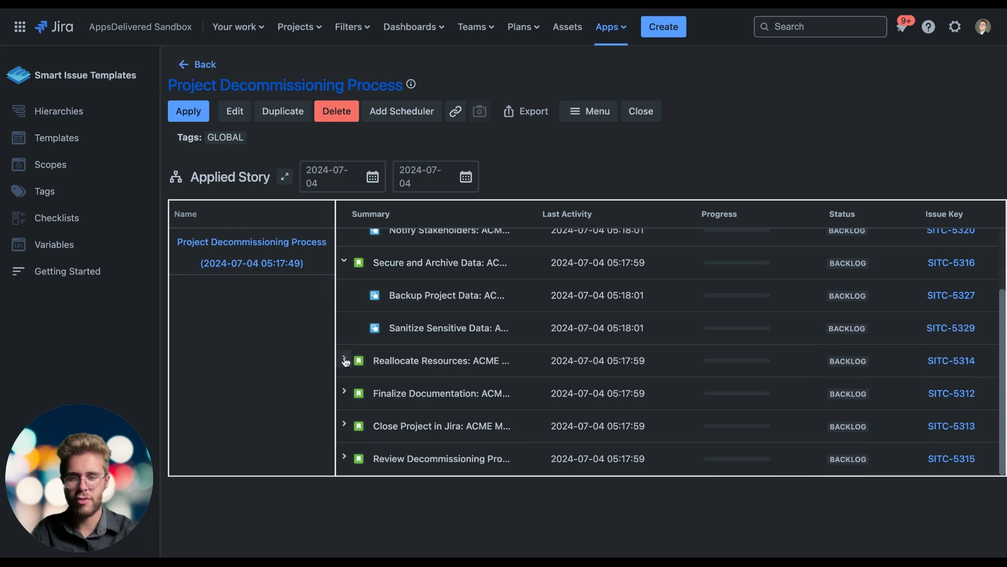
left_click(344, 361)
scroll(344, 360, "down", 2)
left_click(345, 379)
scroll(345, 380, "down", 1)
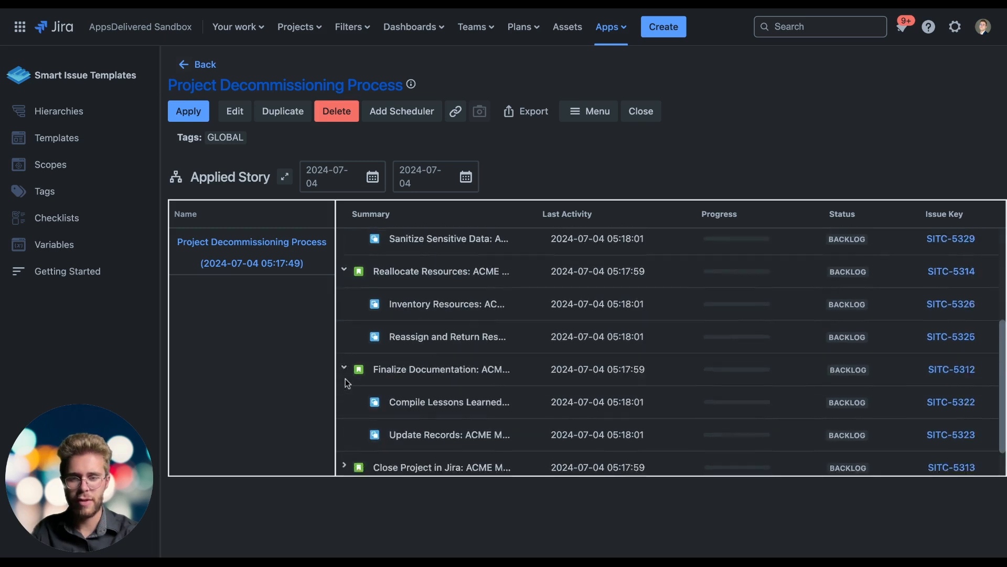
Step: Review the summaries, last activity, progress, status and issue keys of the created ACME Migration stories and sub-tasks
scroll(345, 378, "down", 1)
scroll(544, 307, "up", 6)
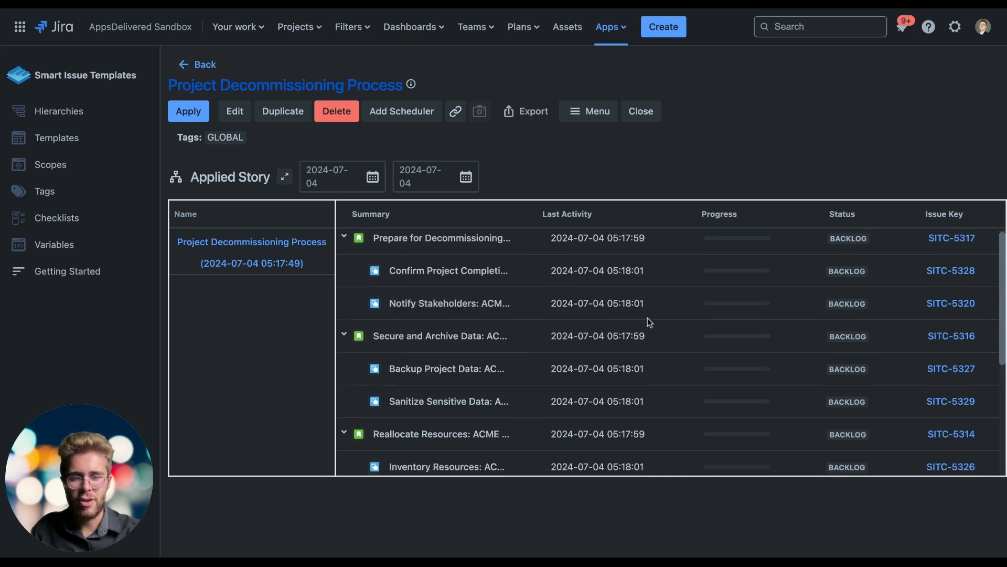
scroll(649, 319, "down", 4)
scroll(650, 322, "up", 4)
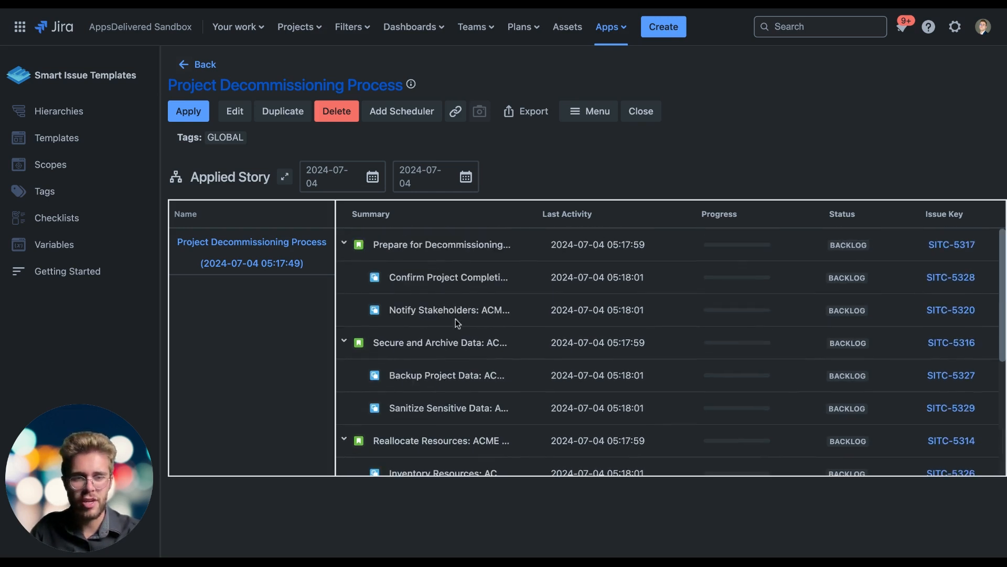
scroll(455, 319, "down", 4)
scroll(620, 285, "up", 4)
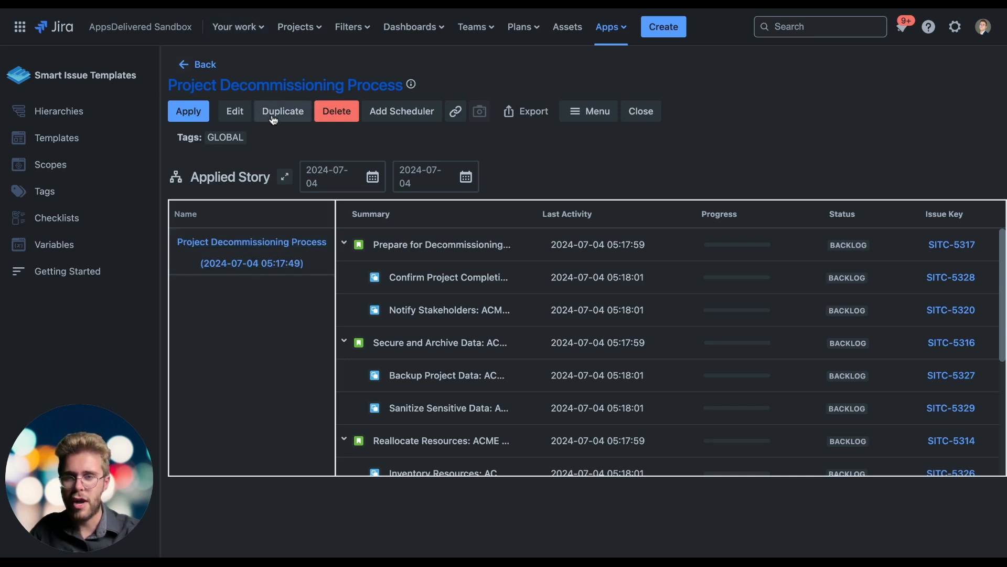
Step: Preview weekly, monthly and yearly schedules for the hierarchy without adding a scheduler, and check its option for adding it to a folder
left_click(396, 115)
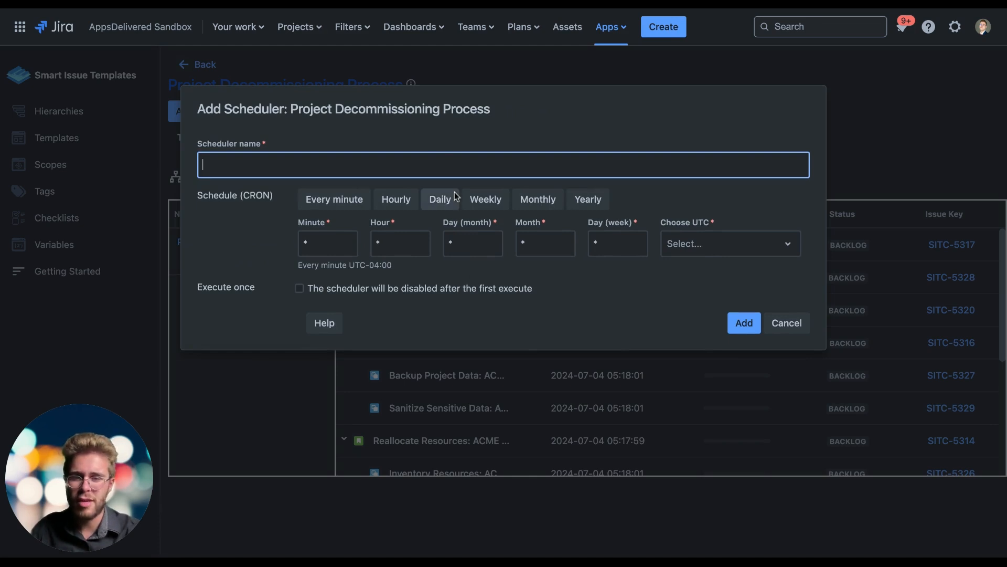
left_click(482, 199)
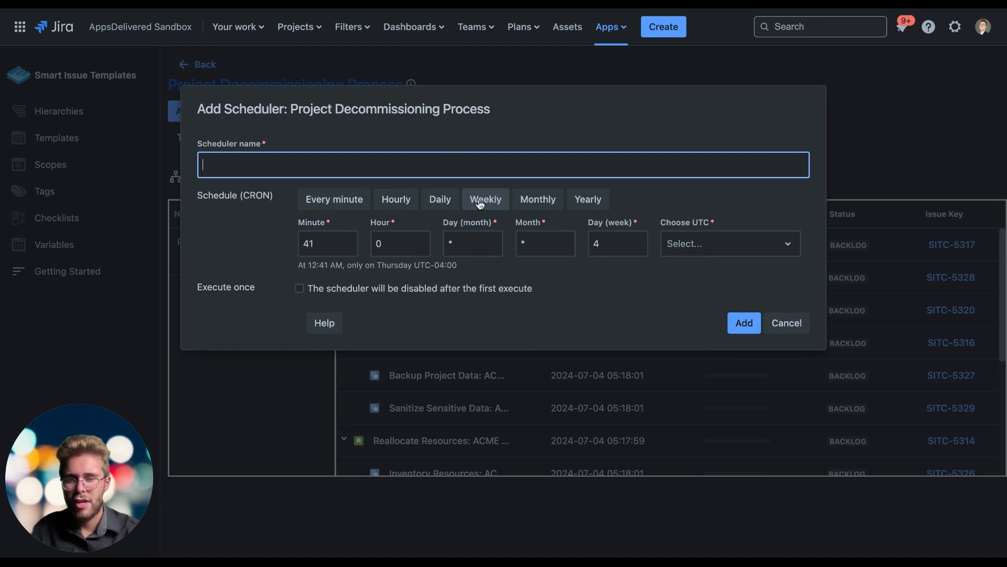
left_click(538, 199)
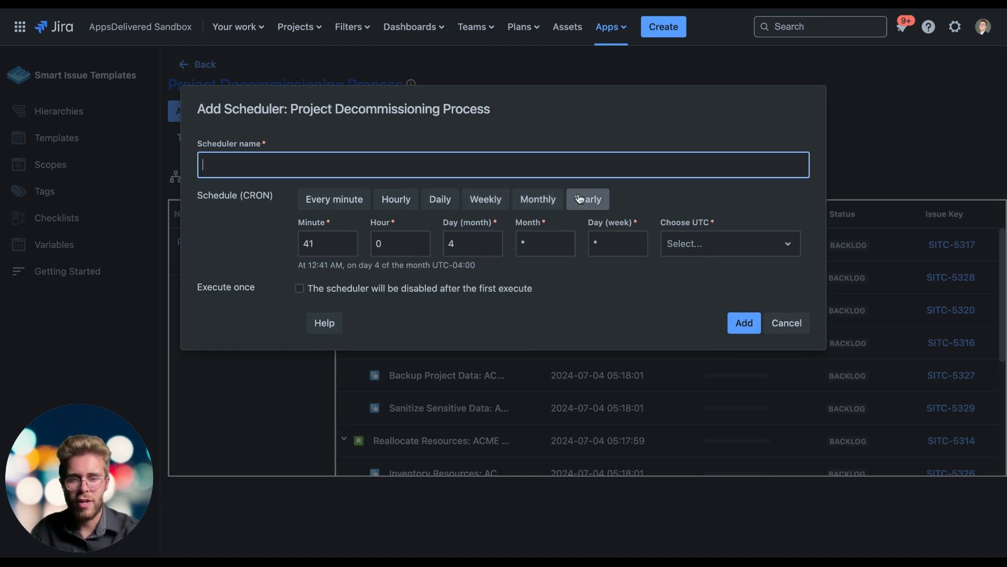
left_click(786, 323)
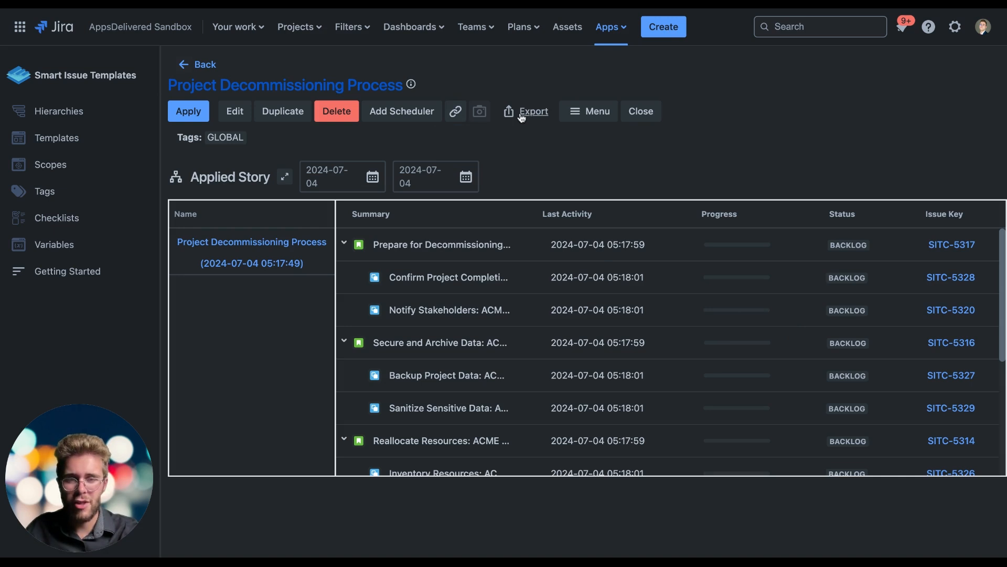
left_click(586, 111)
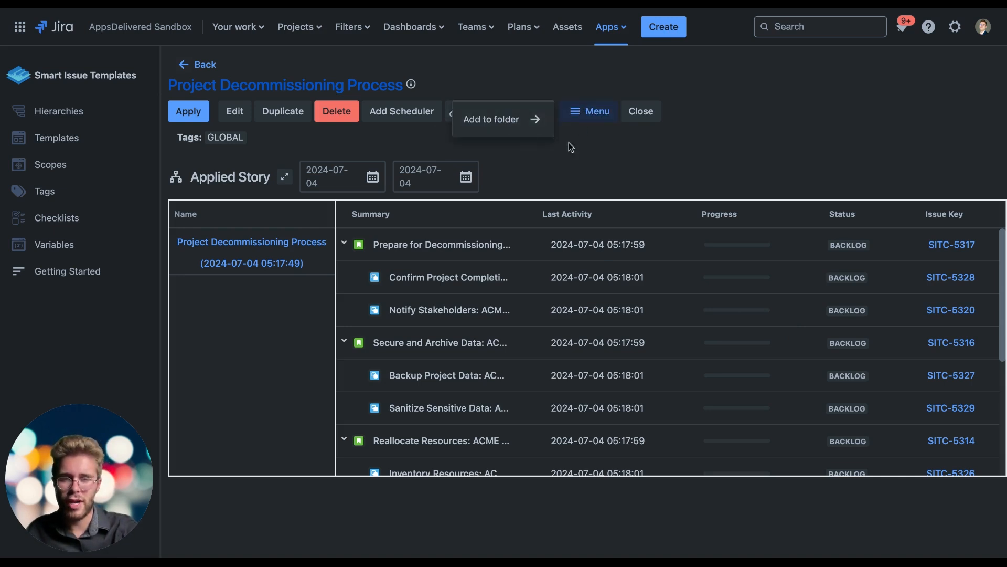
left_click(618, 151)
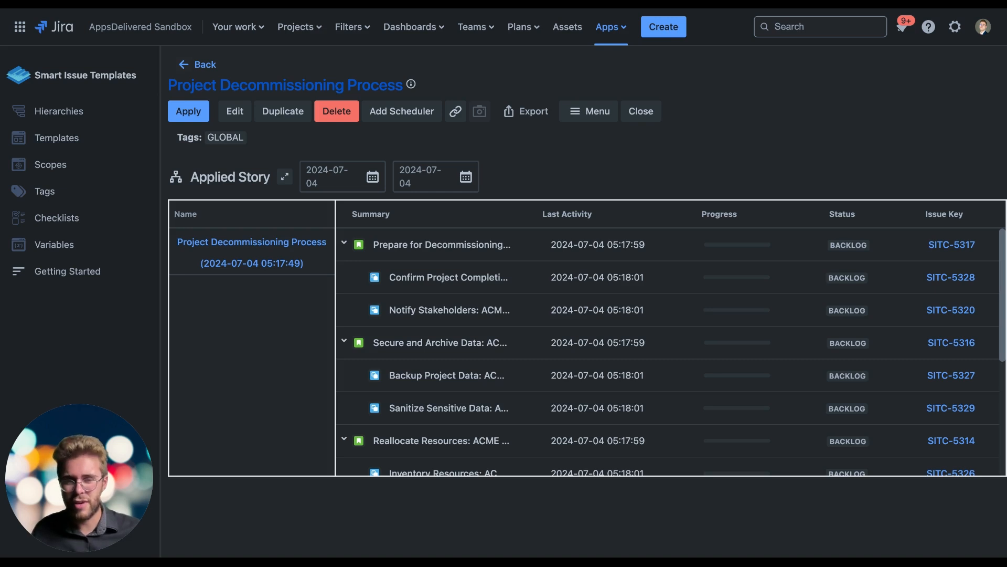
Step: Review the full list of applied ACME Migration stories, down to Close Project in Jira and Review Decommissioning Process
scroll(553, 300, "down", 5)
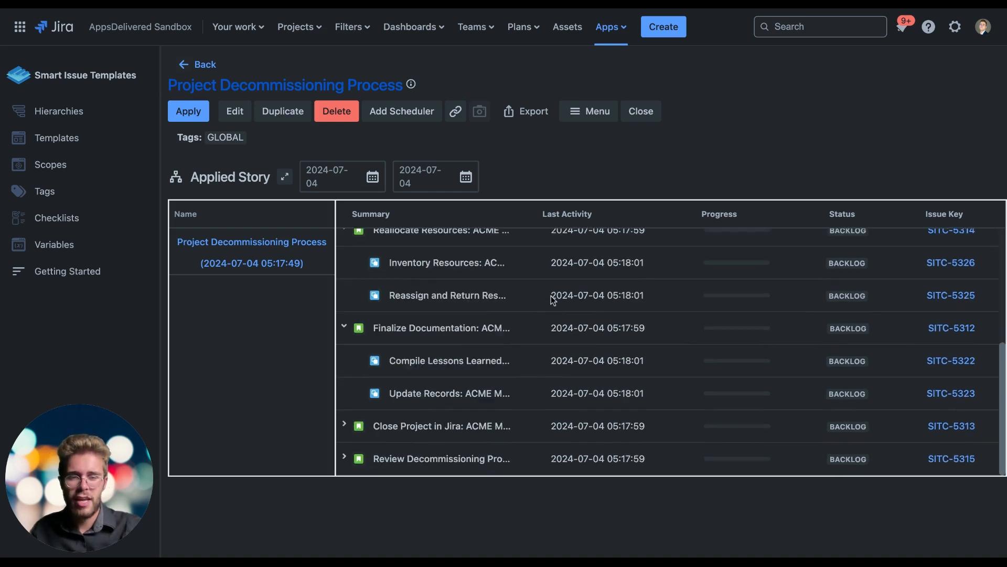
scroll(553, 300, "up", 5)
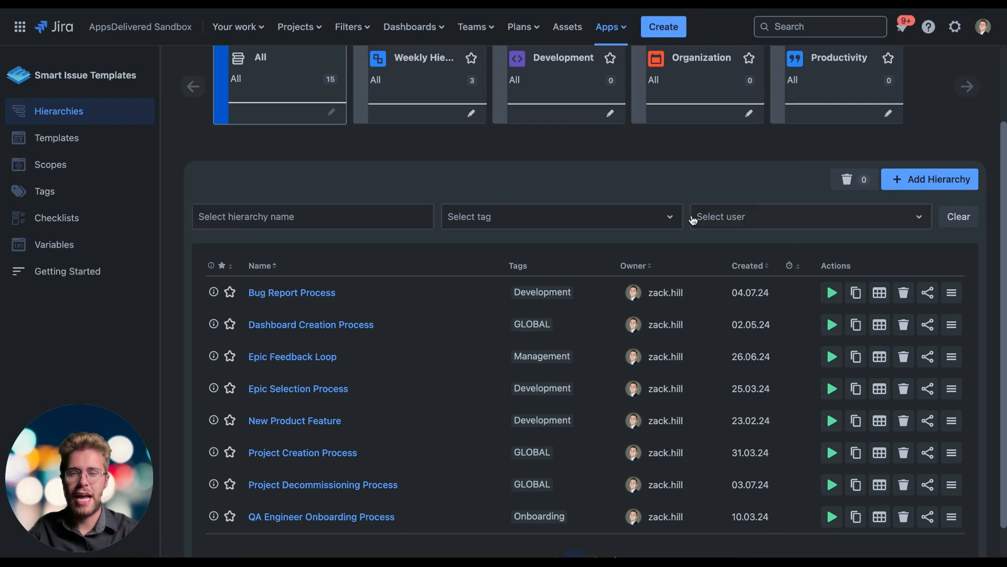
scroll(688, 218, "up", 2)
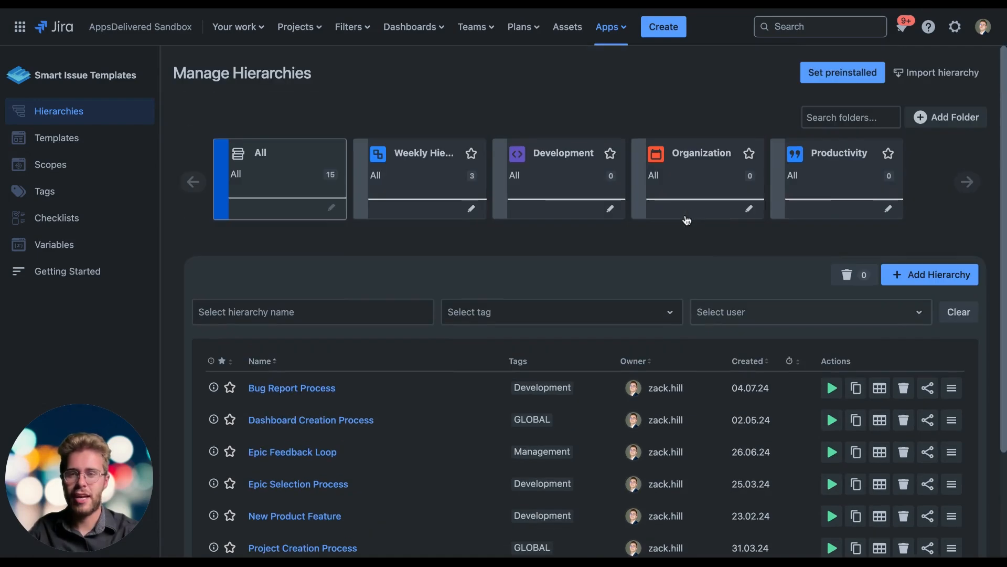
Step: Open the sharing settings of the Project Decommissioning Process hierarchy and add a first user with View permission only
scroll(369, 297, "down", 2)
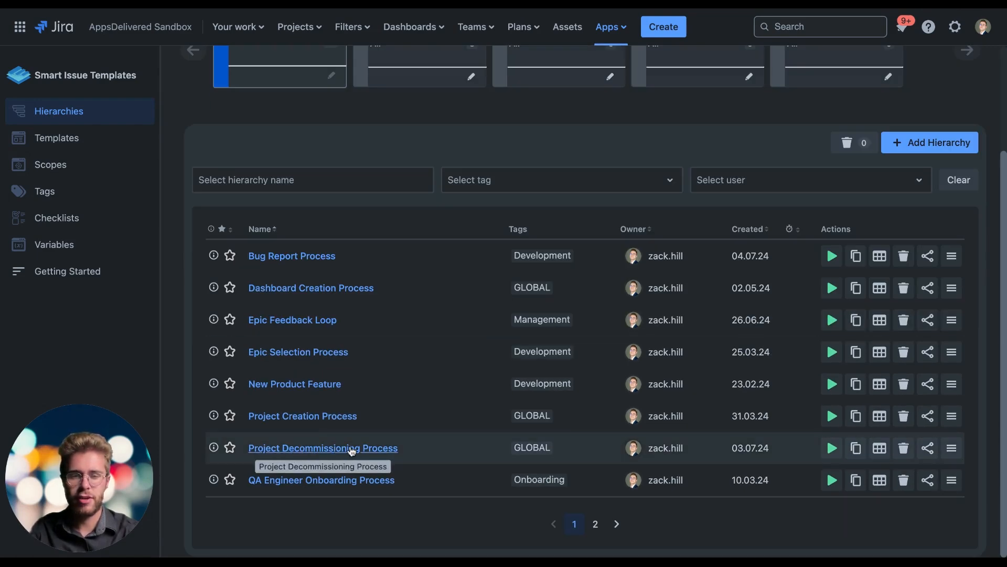
left_click(928, 447)
left_click(313, 457)
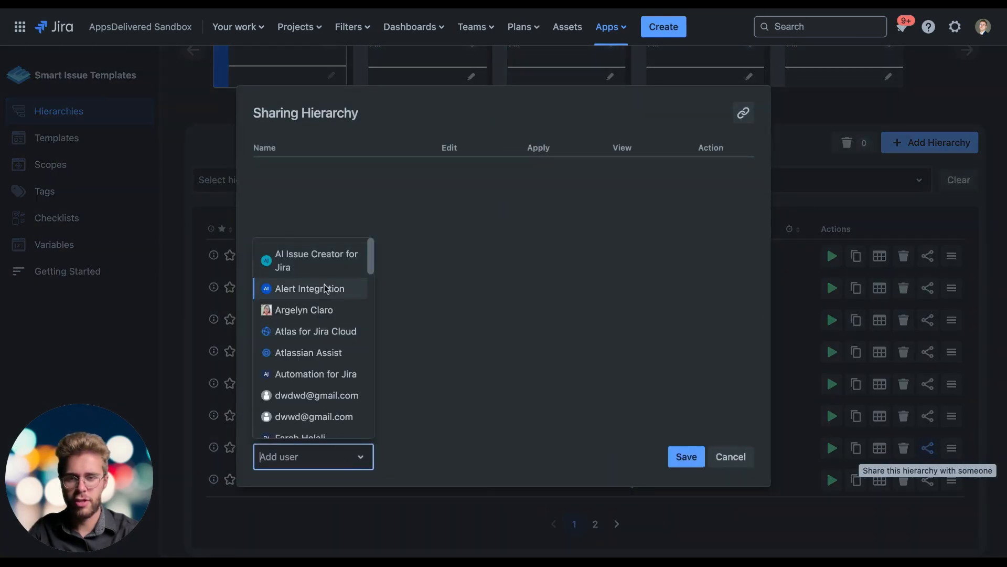
scroll(324, 305, "down", 1)
scroll(321, 308, "down", 2)
left_click(286, 348)
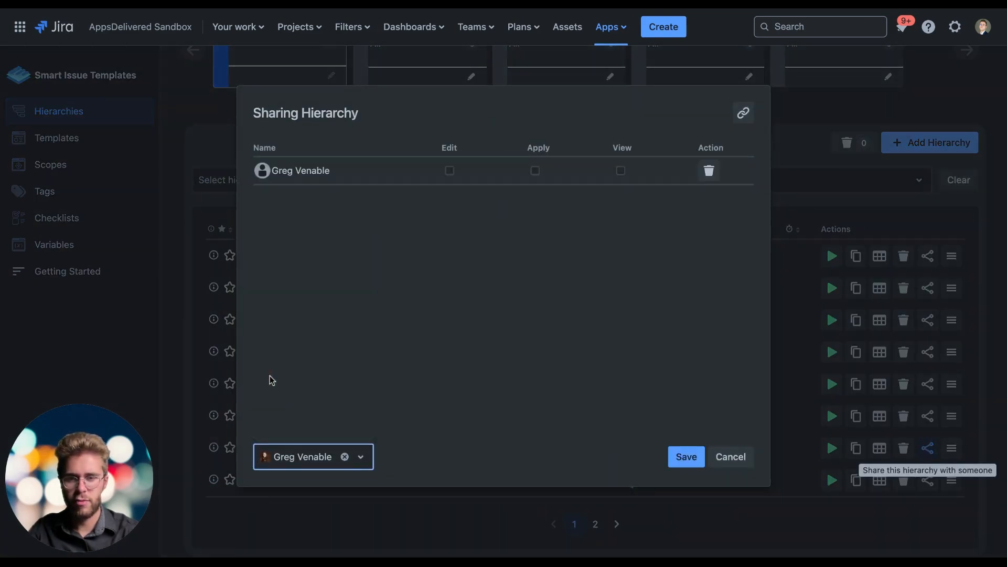
left_click(621, 171)
Step: Add a second user to the hierarchy's sharing list and grant Edit, Apply and View permissions
left_click(344, 457)
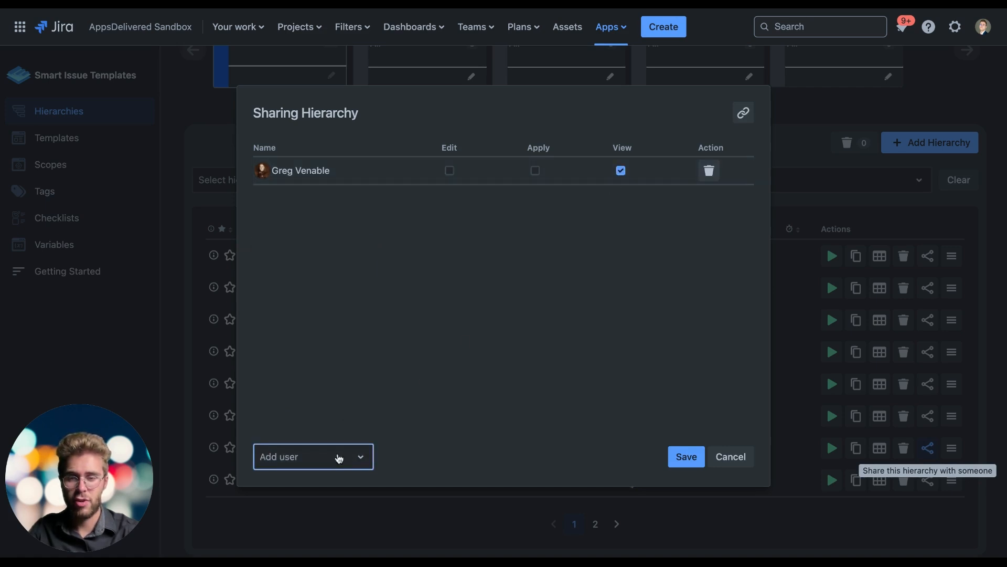
left_click(337, 457)
scroll(319, 411, "down", 2)
left_click(312, 351)
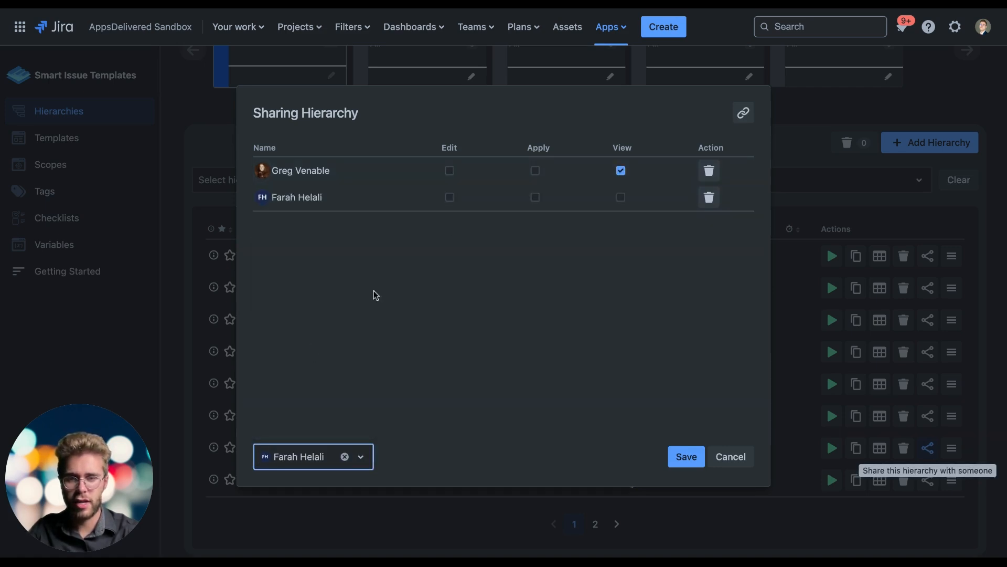
left_click(449, 198)
left_click(542, 200)
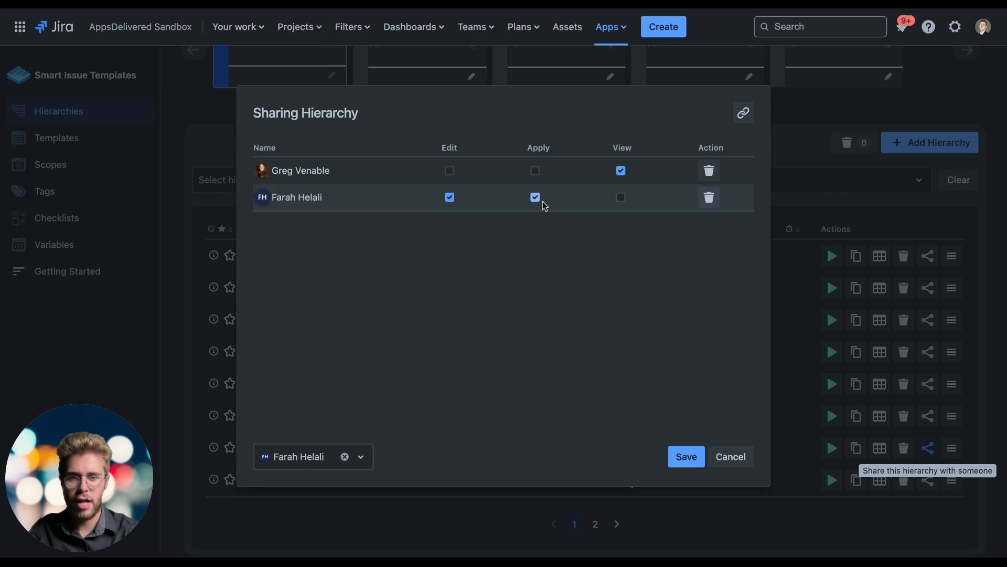
left_click(619, 198)
Step: Add a third user with Apply and View permissions and save the hierarchy's sharing settings
left_click(316, 457)
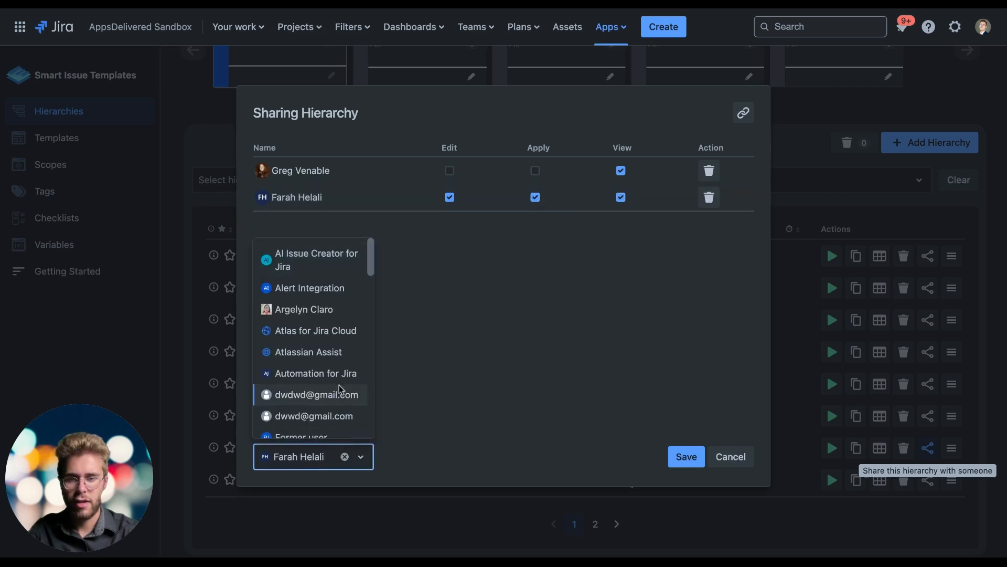
scroll(337, 387, "down", 5)
scroll(321, 344, "down", 3)
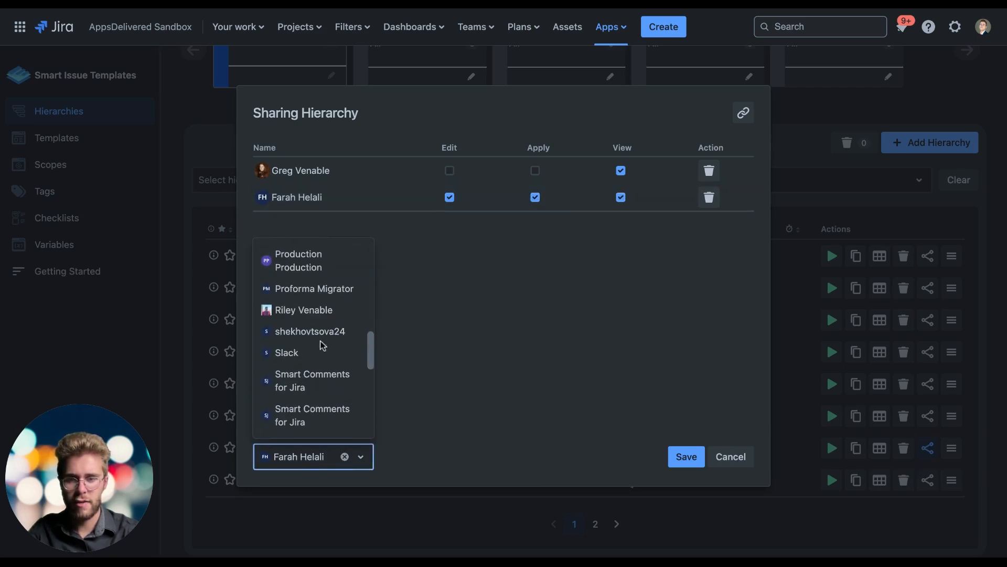
left_click(303, 308)
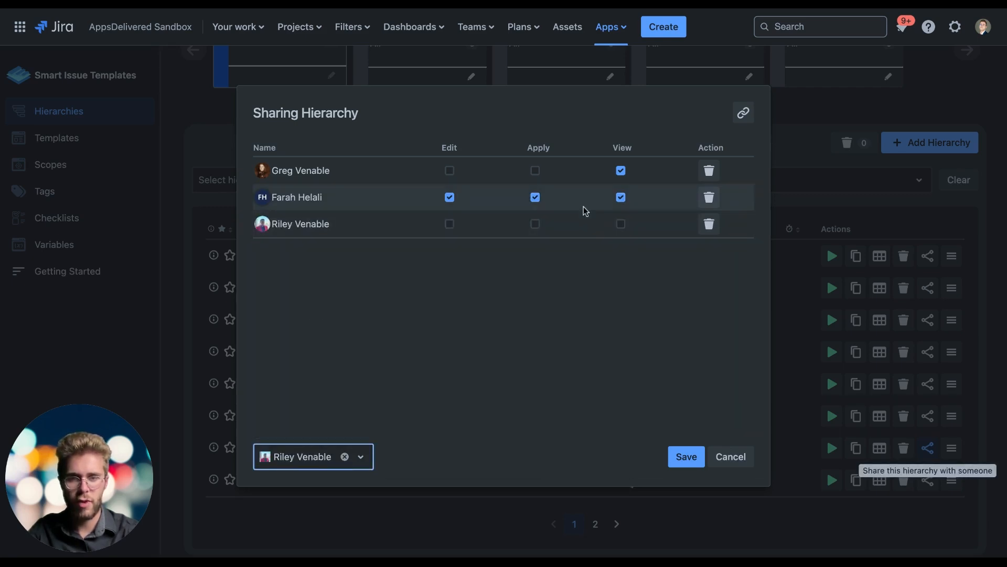
left_click(535, 225)
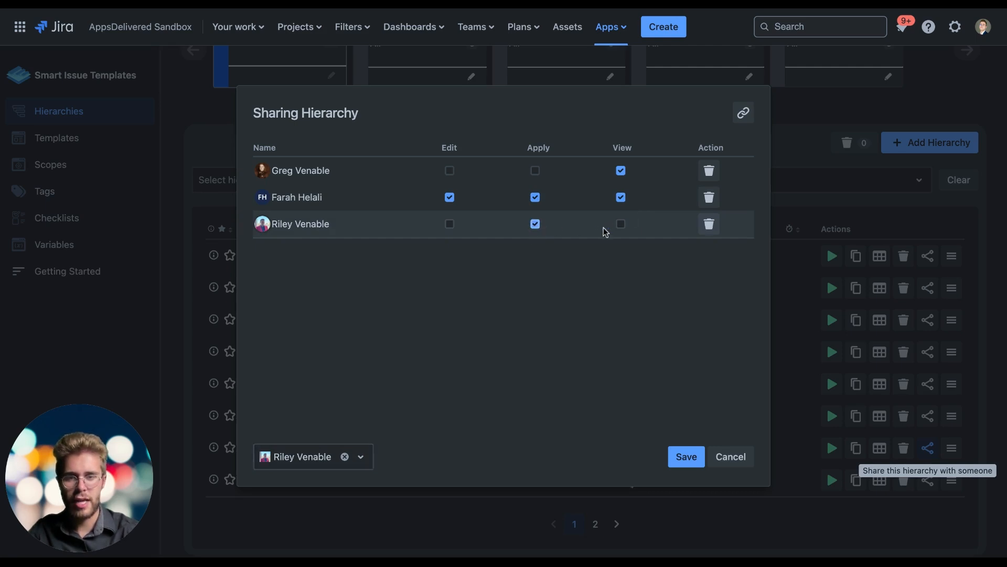
left_click(621, 224)
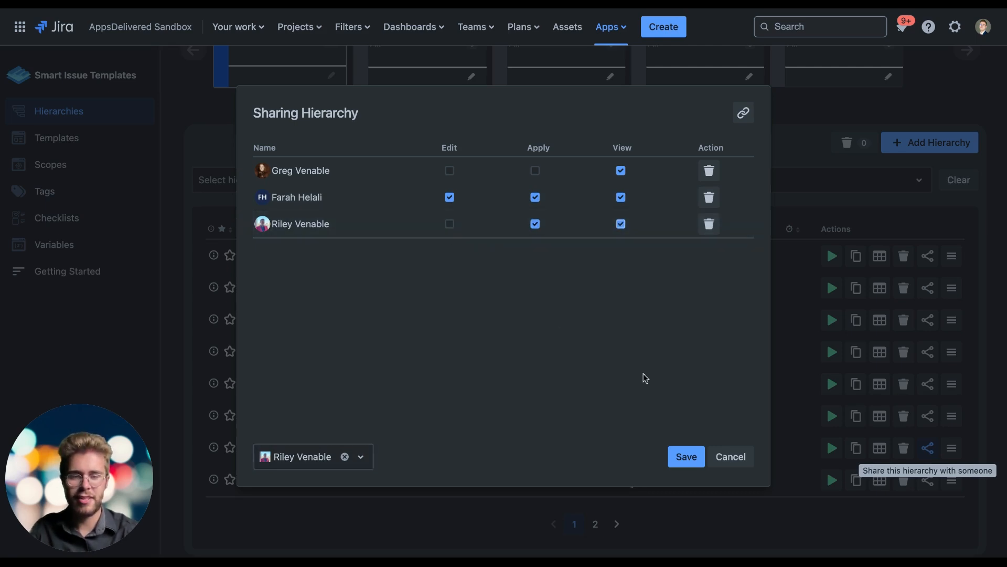
left_click(682, 458)
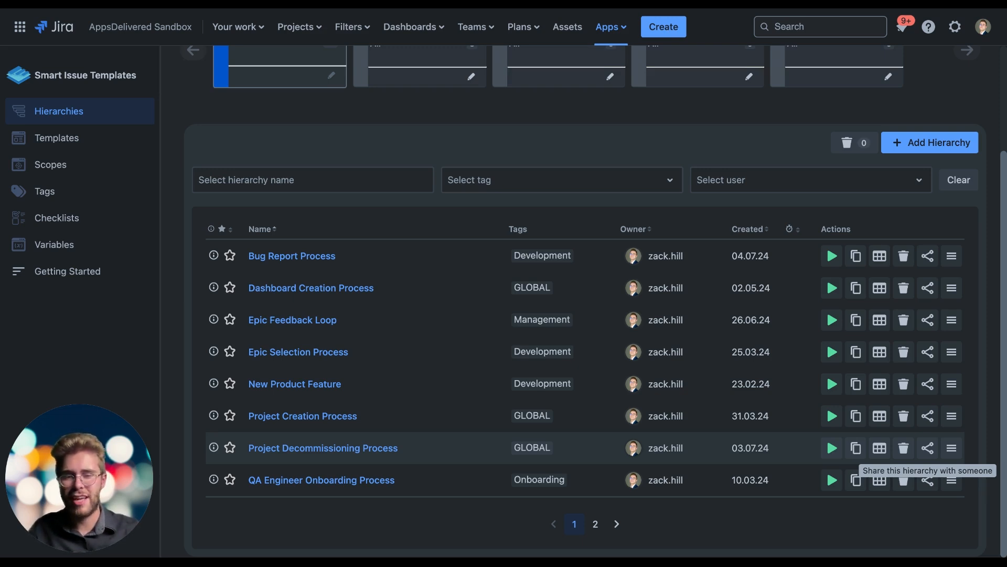
scroll(811, 429, "up", 3)
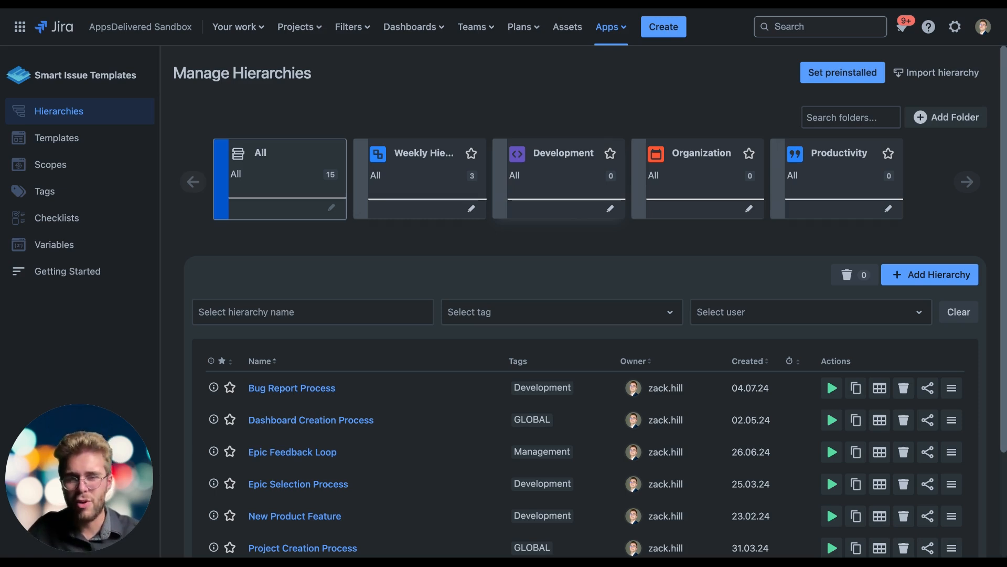
scroll(479, 261, "down", 3)
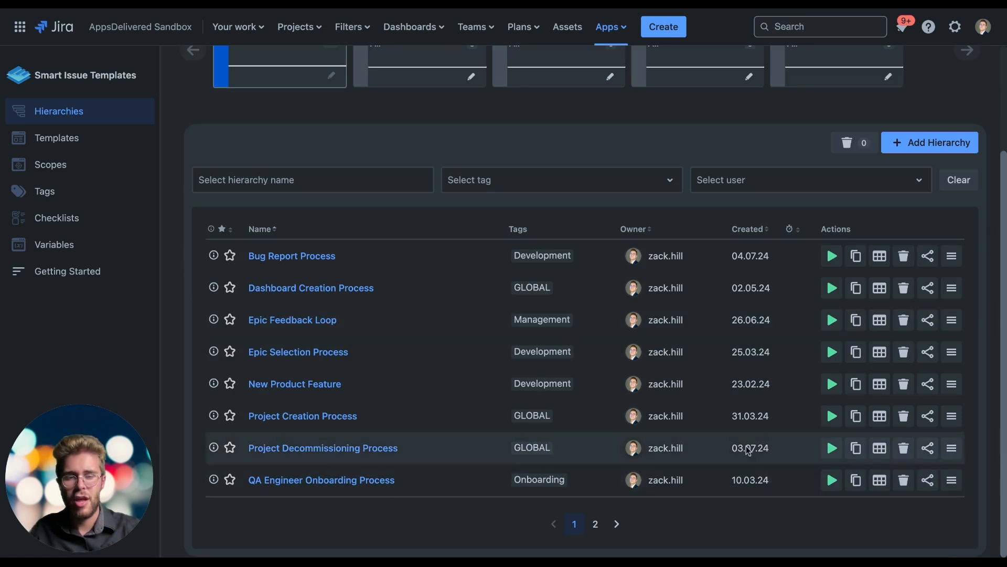